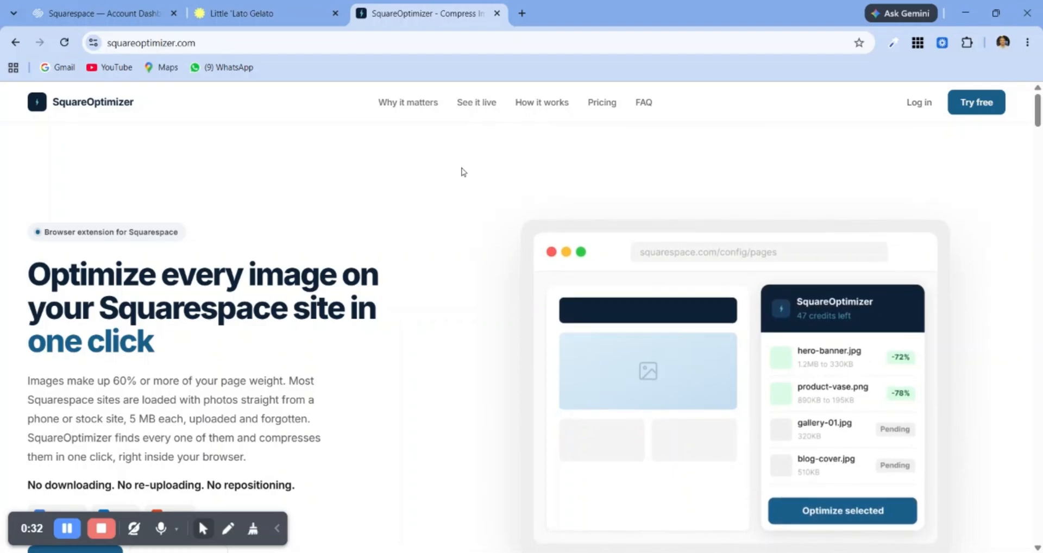
Step: Look through the SquareOptimizer landing page, from the introduction to the manual optimization cost calculator
scroll(463, 171, "down", 3)
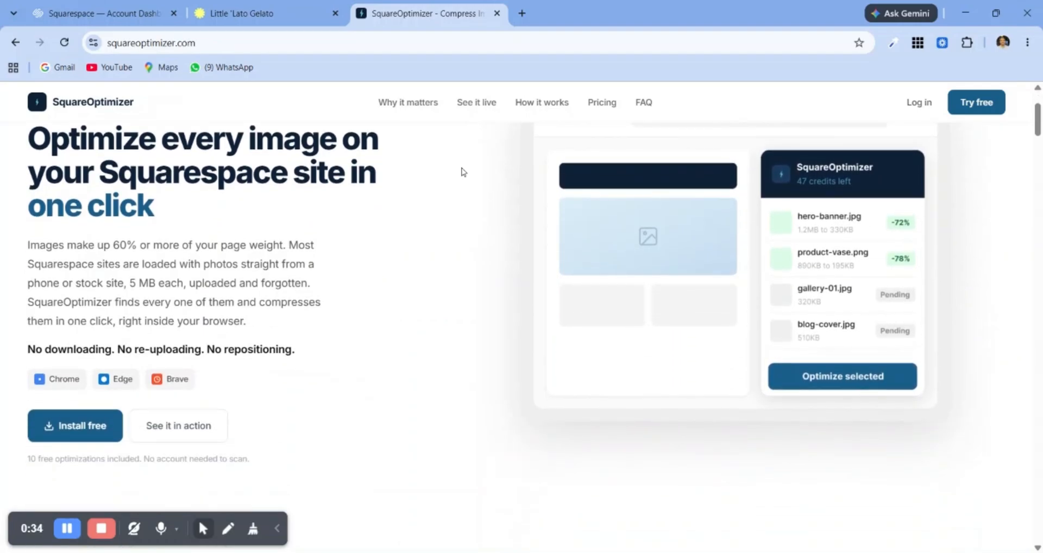
scroll(463, 172, "down", 10)
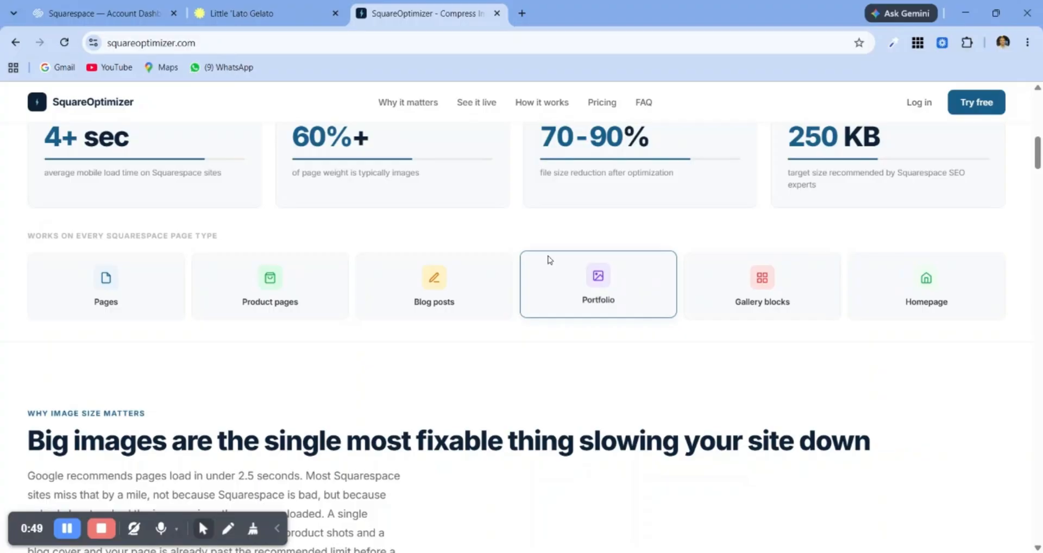
scroll(549, 260, "down", 7)
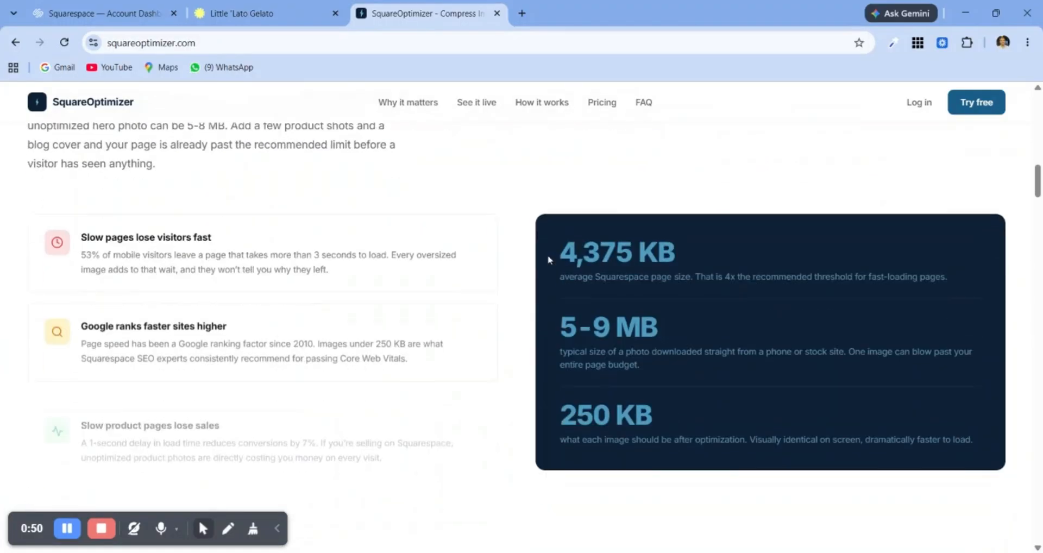
scroll(549, 260, "down", 20)
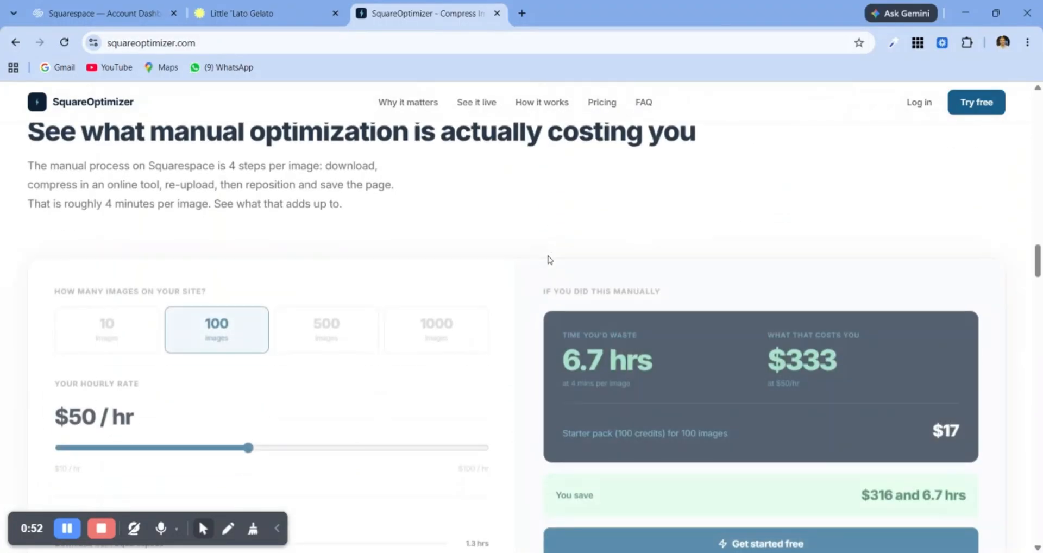
scroll(548, 260, "down", 2)
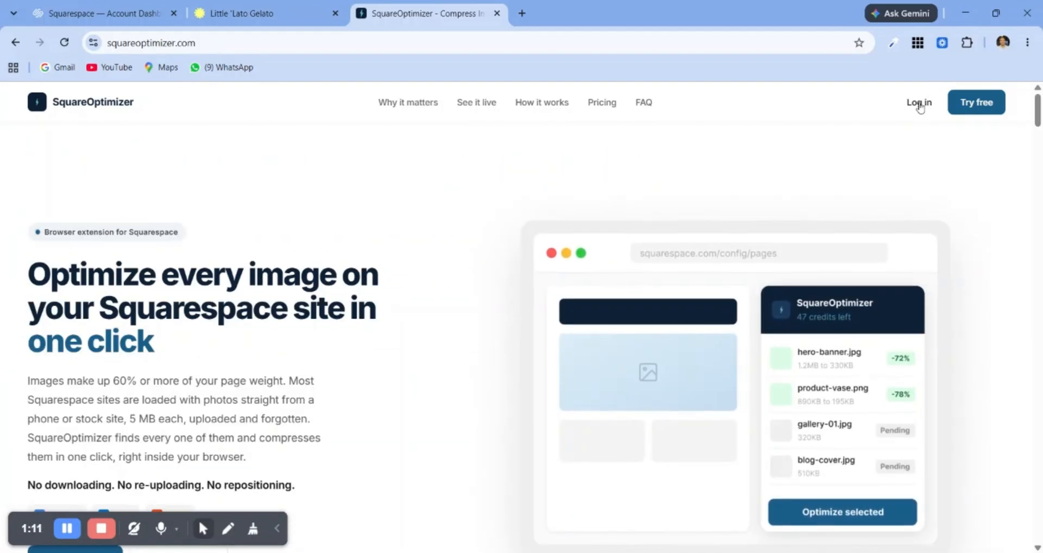
Step: Log in to SquareOptimizer with Google and add its extension to Chrome from the Chrome Web Store
left_click(919, 103)
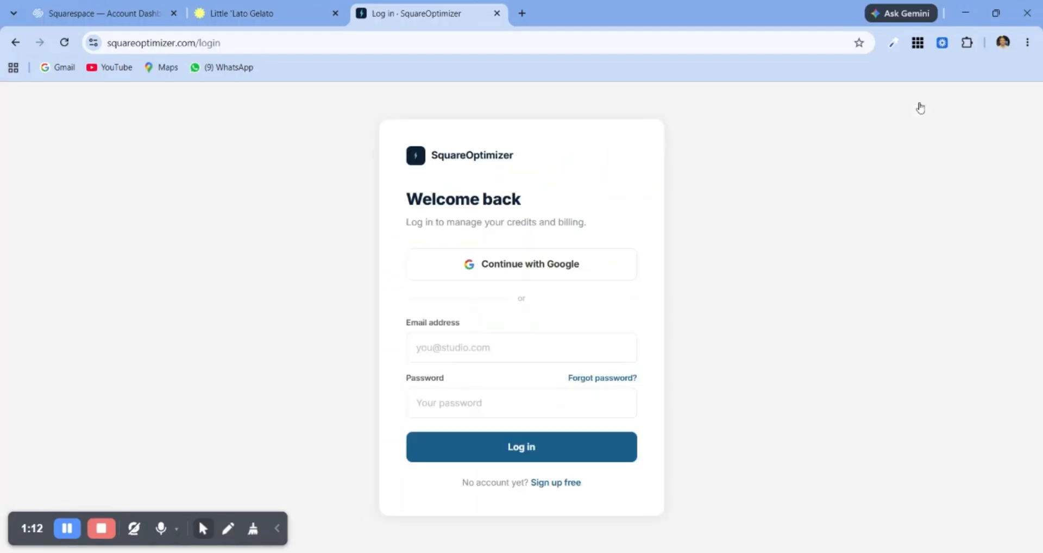
left_click(504, 267)
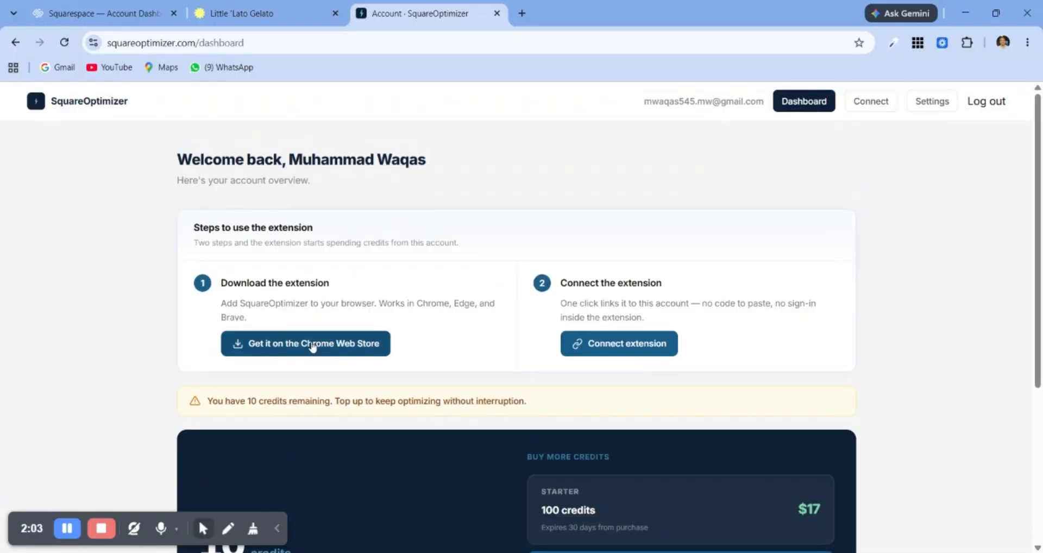
left_click(312, 346)
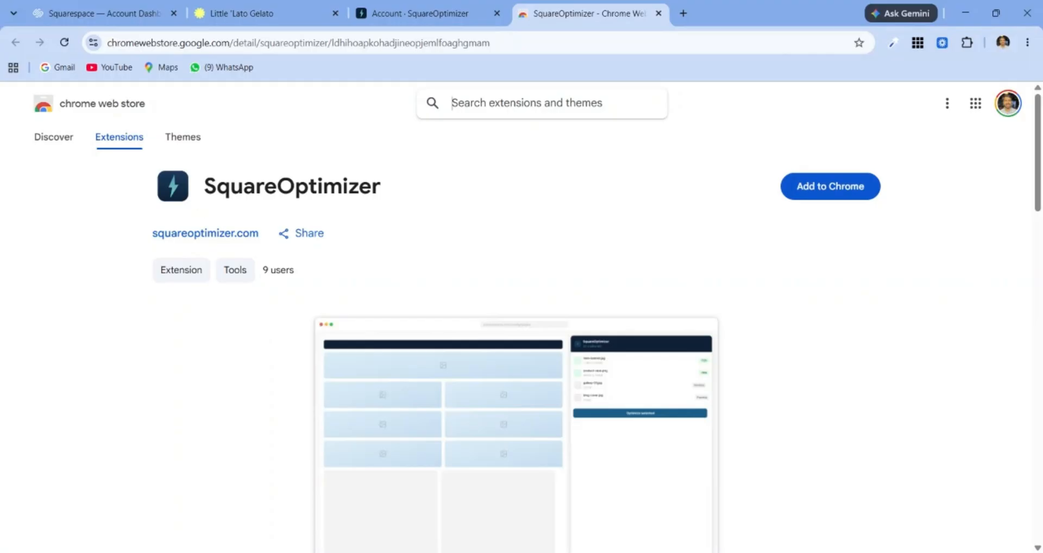
left_click(843, 196)
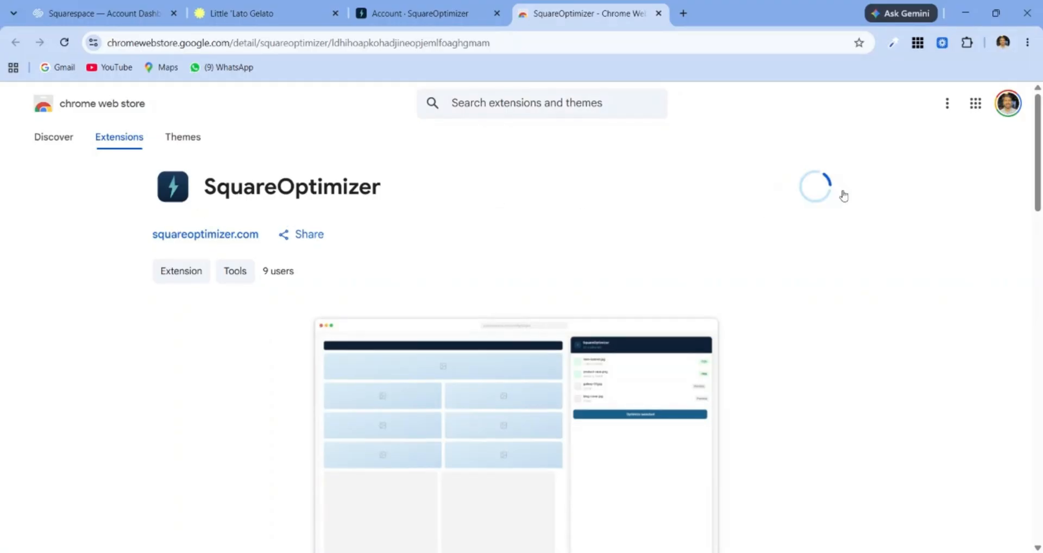
left_click(582, 130)
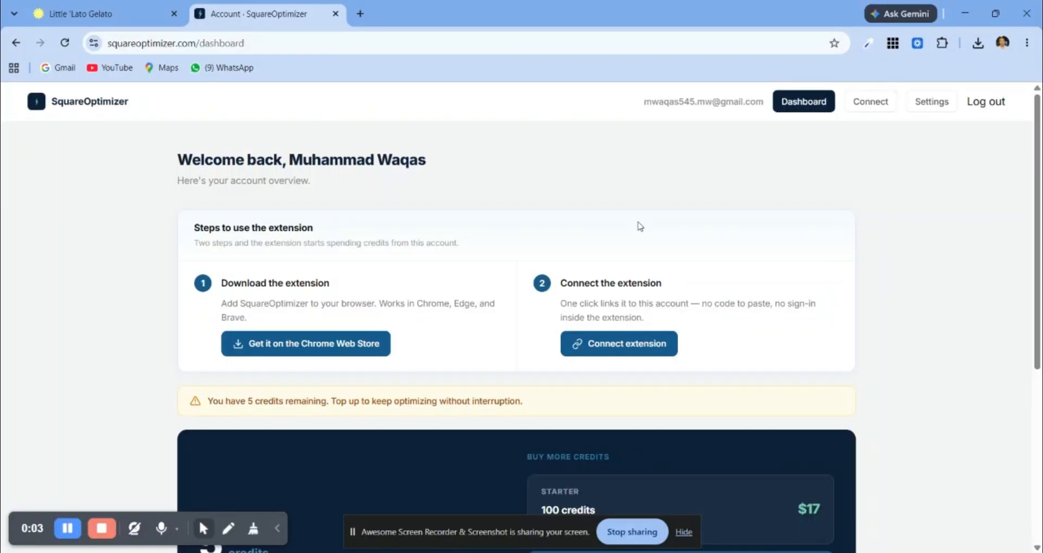
Step: Open the SquareOptimizer extension and connect it to the account through the web dashboard
left_click(942, 43)
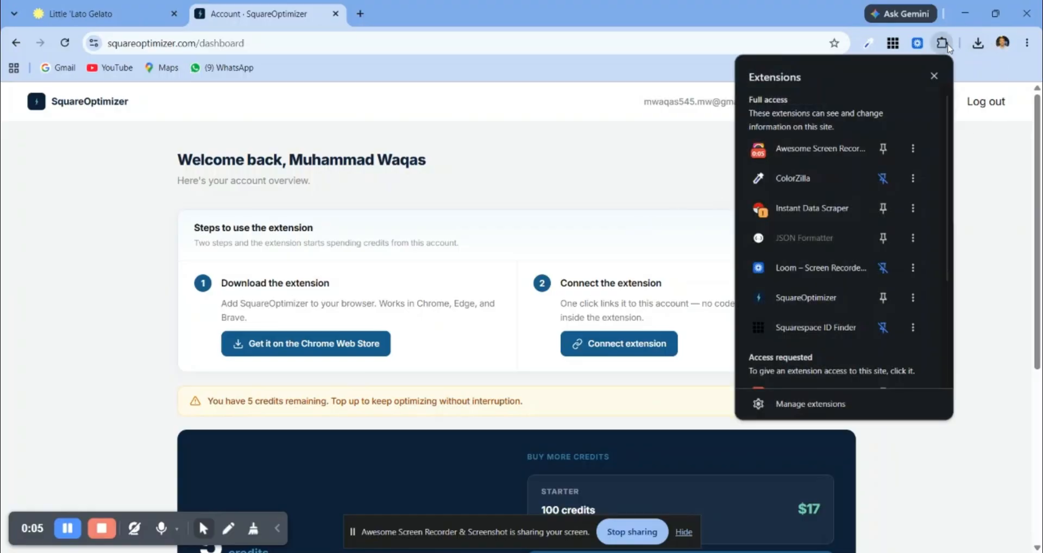
left_click(804, 299)
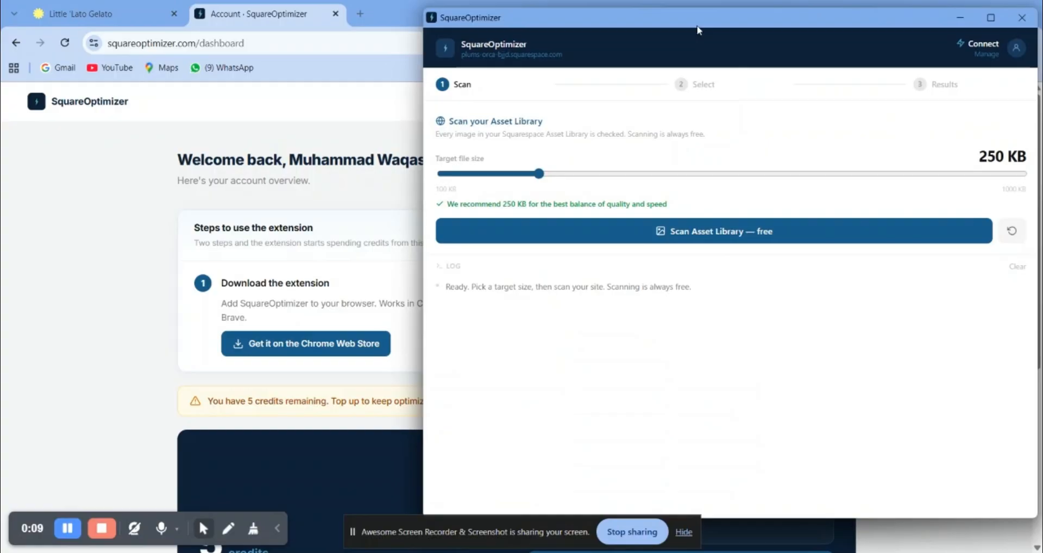
left_click_drag(697, 24, 507, 40)
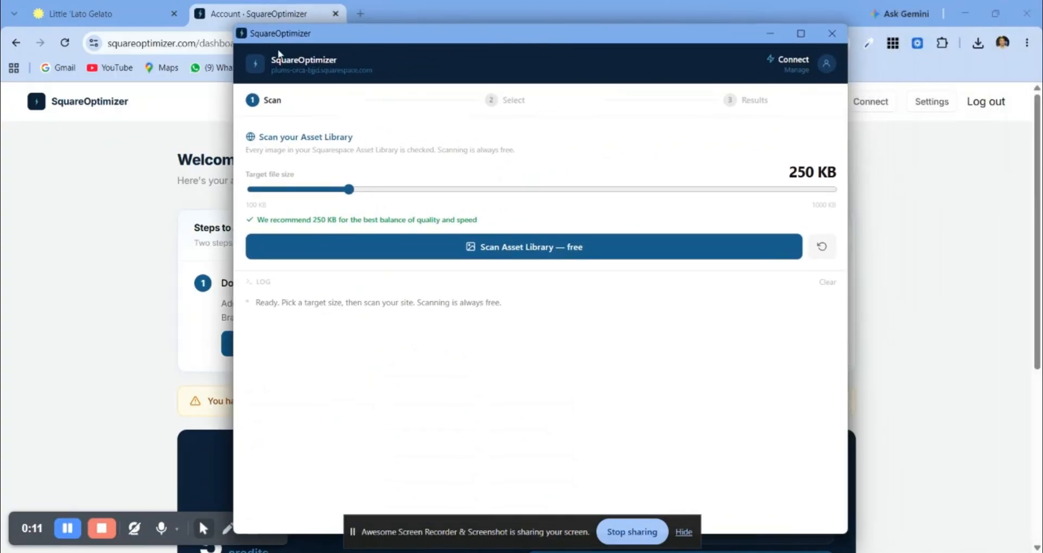
left_click(797, 61)
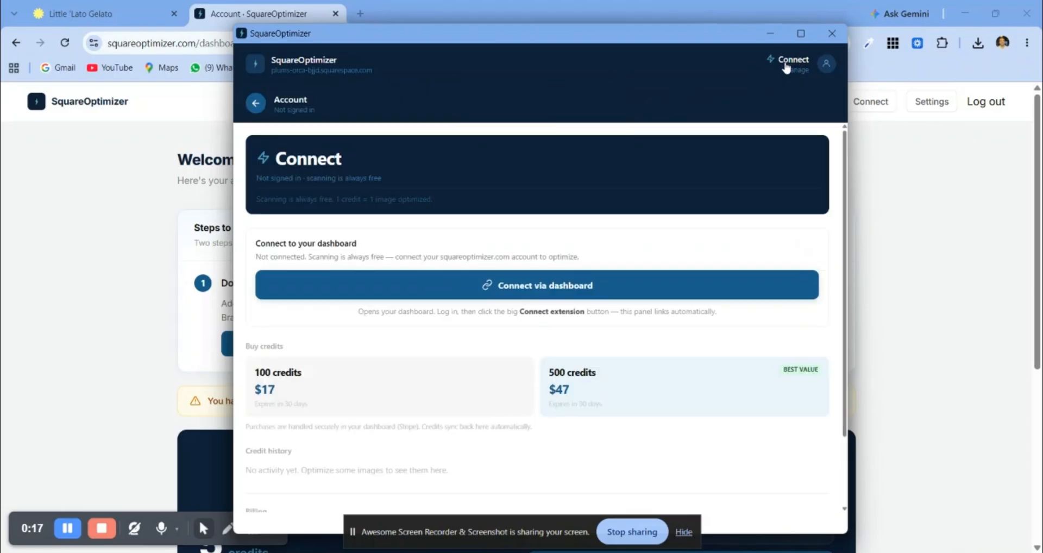
left_click(521, 294)
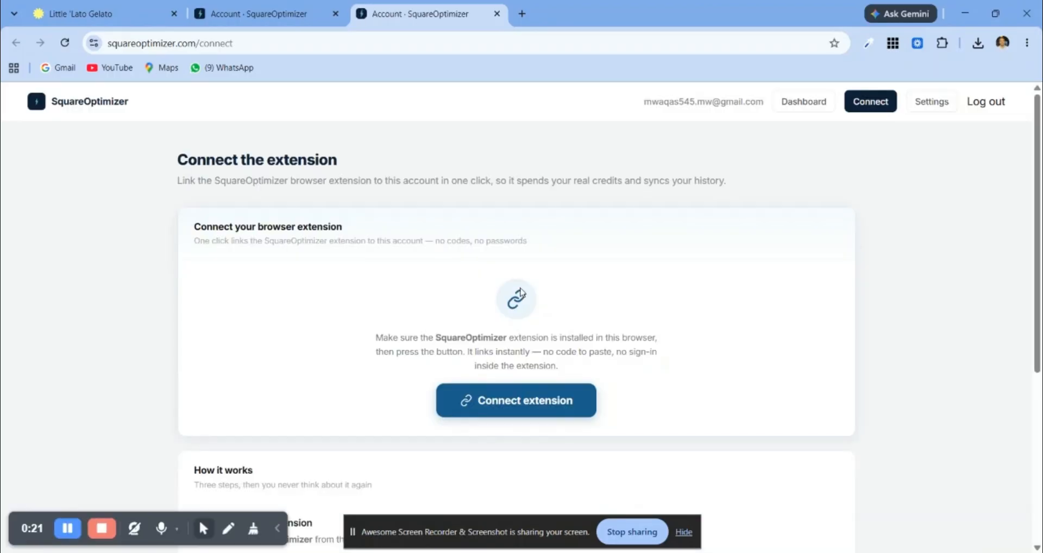
left_click(483, 410)
Step: Check the connected account and remaining credits in the SquareOptimizer extension window, and return to its scan view
mouse_move(792, 552)
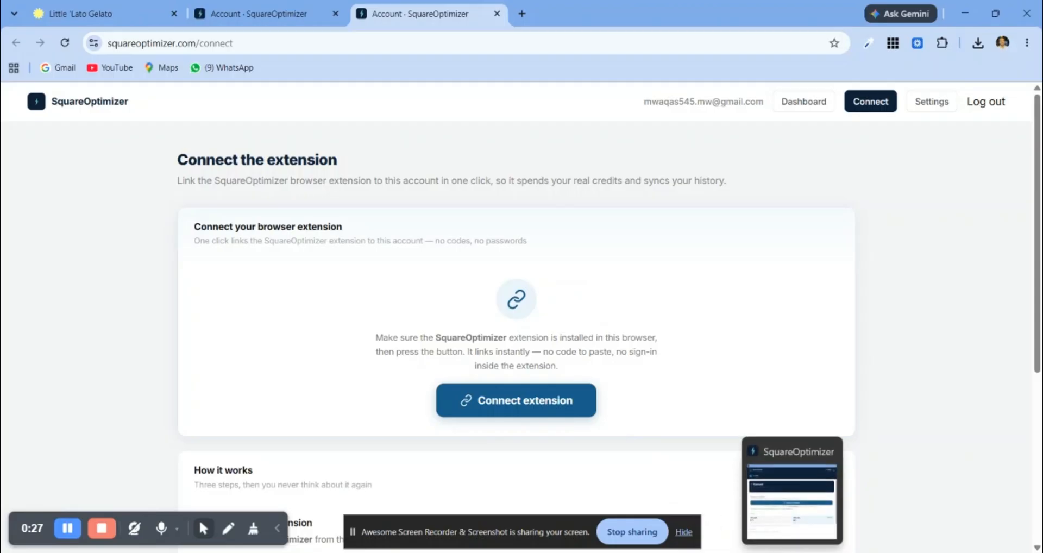
left_click(792, 552)
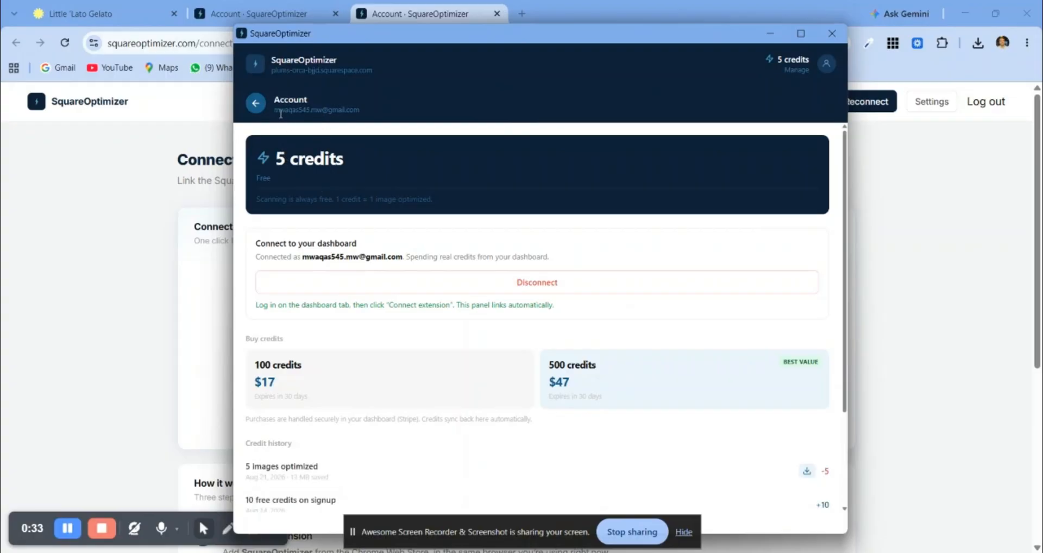
left_click_drag(275, 110, 372, 122)
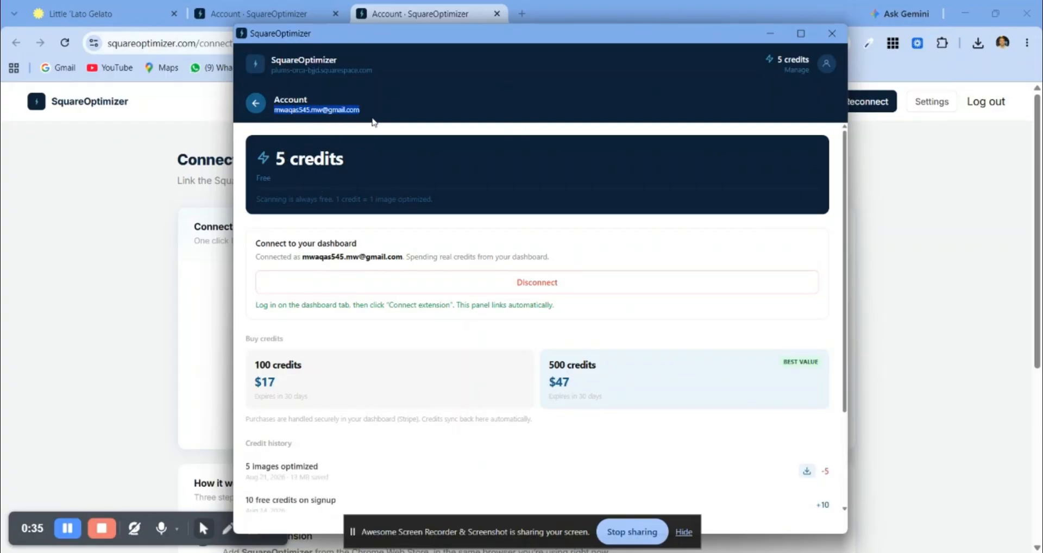
left_click_drag(273, 163, 329, 156)
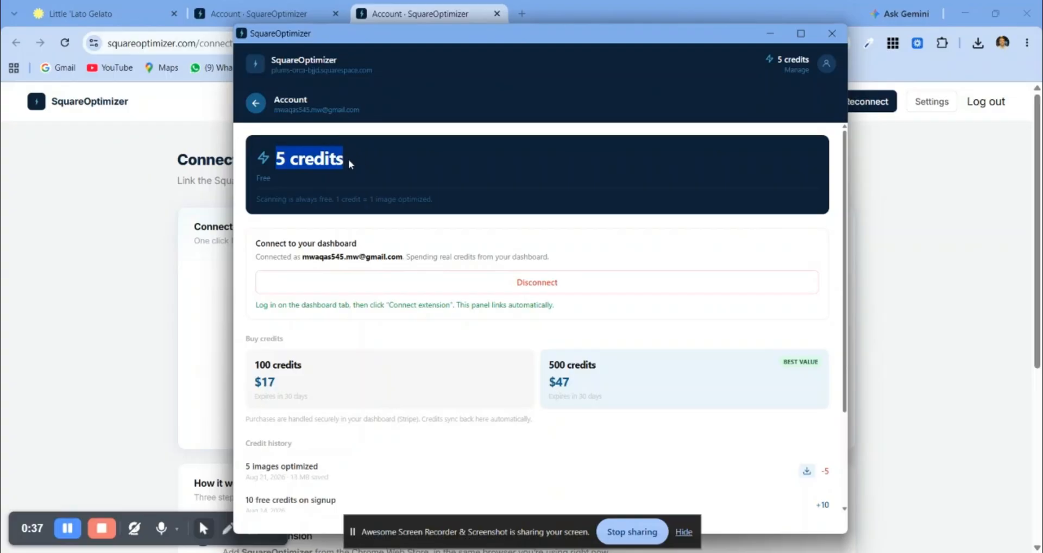
left_click(256, 104)
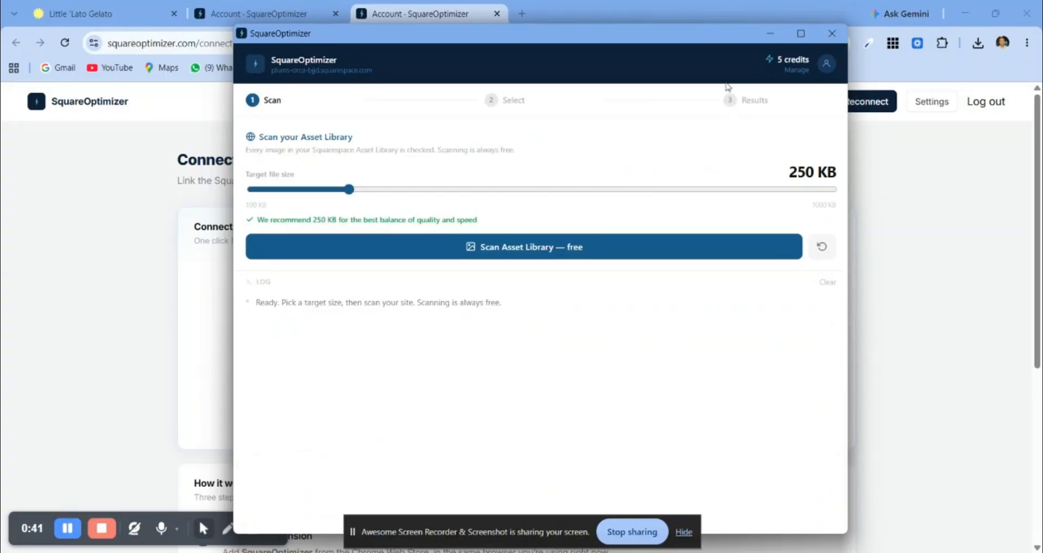
Step: Switch to the Little 'Lato Gelato site in Squarespace and open its Asset Library
left_click(112, 18)
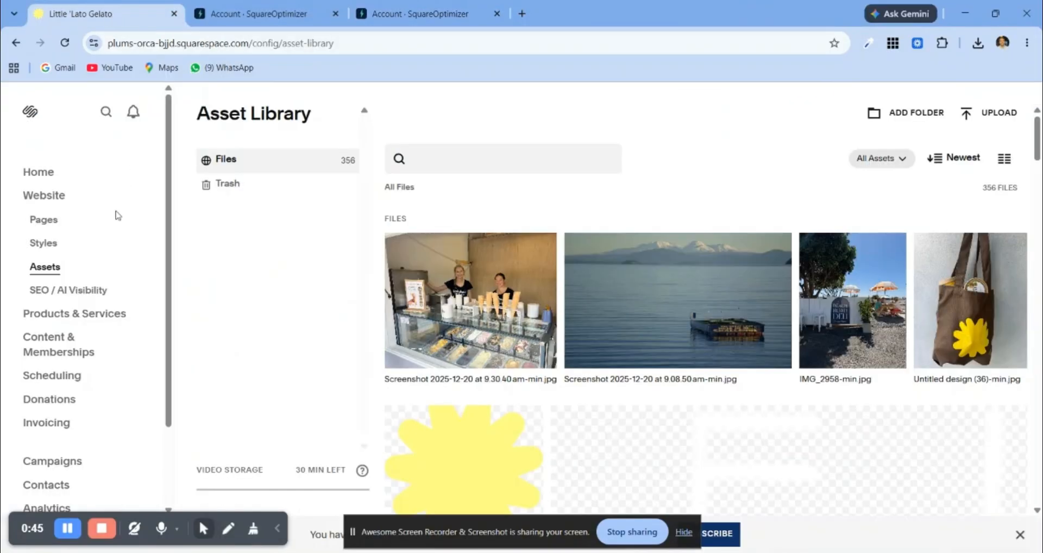
left_click(46, 220)
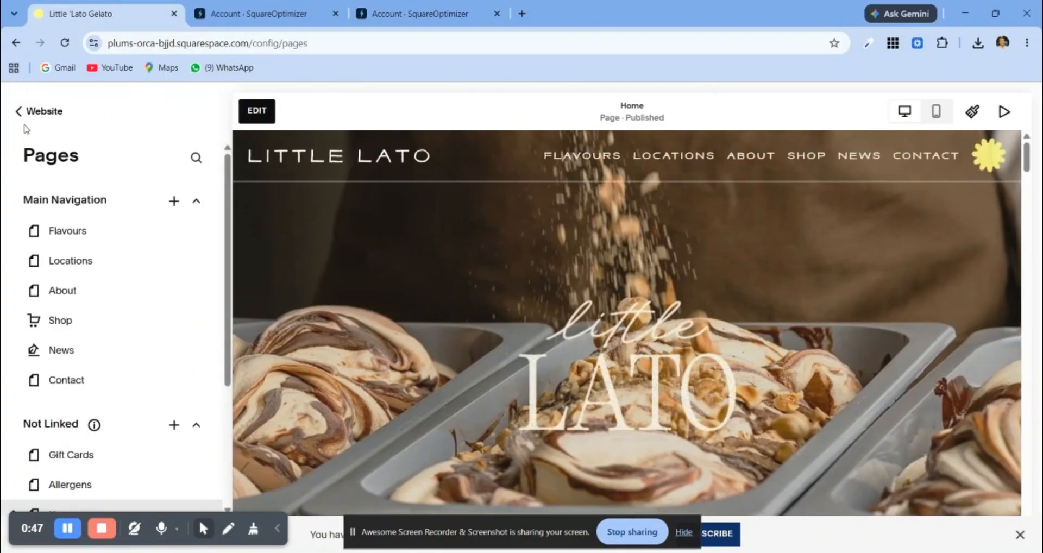
left_click(28, 112)
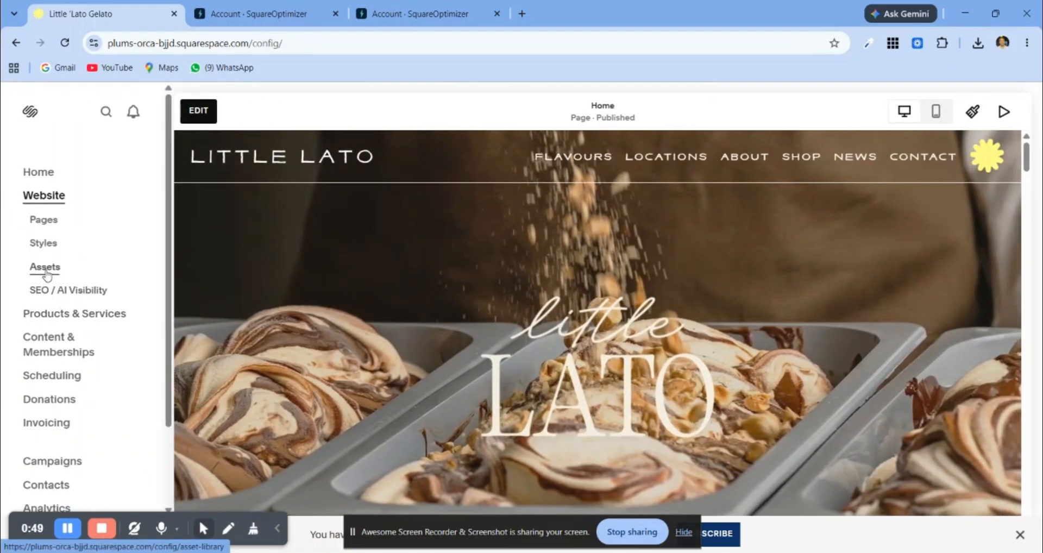
left_click(46, 272)
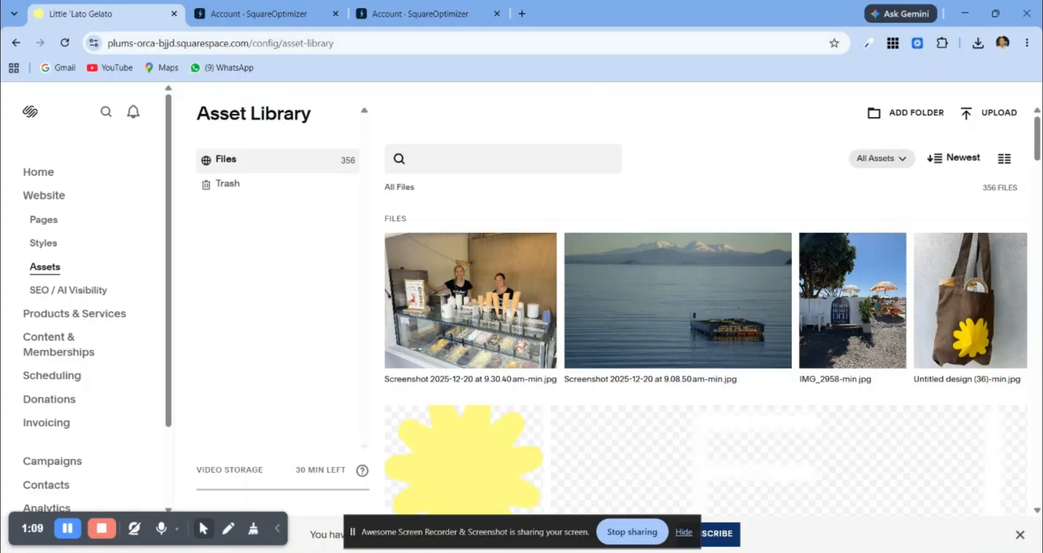
Step: Return to the SquareOptimizer window and scan the Asset Library with a target file size of 250 KB
key("alt+Tab")
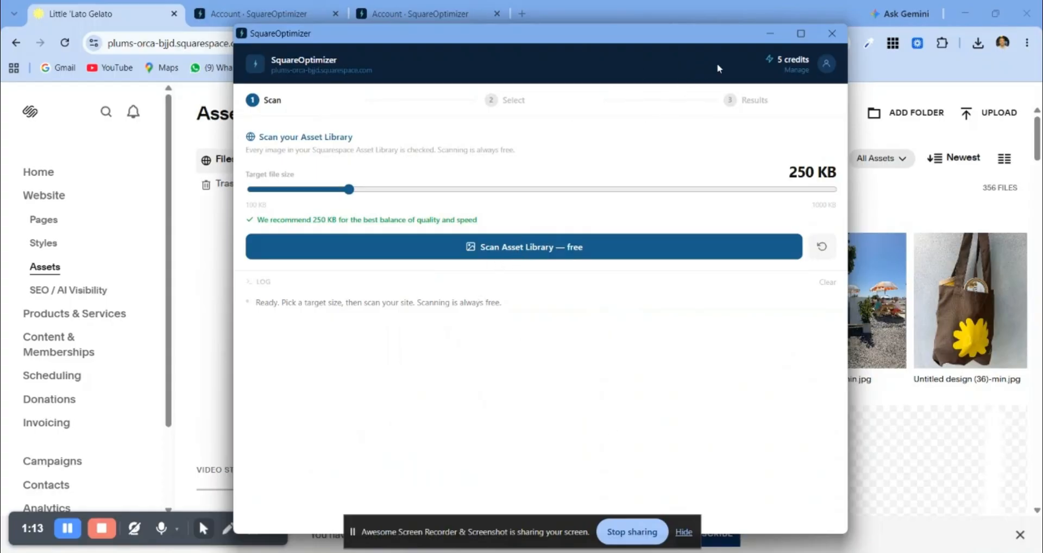
left_click(770, 34)
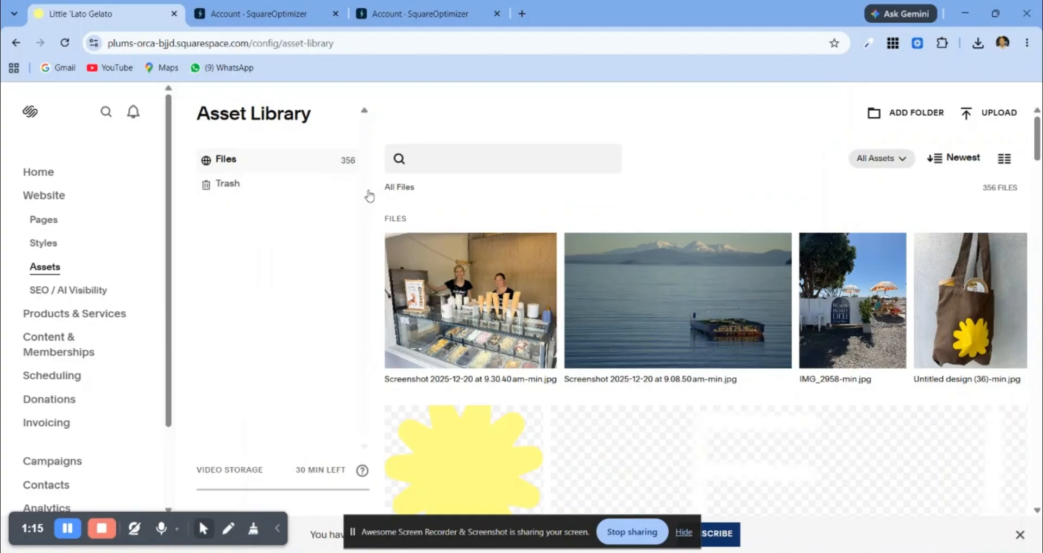
left_click(706, 552)
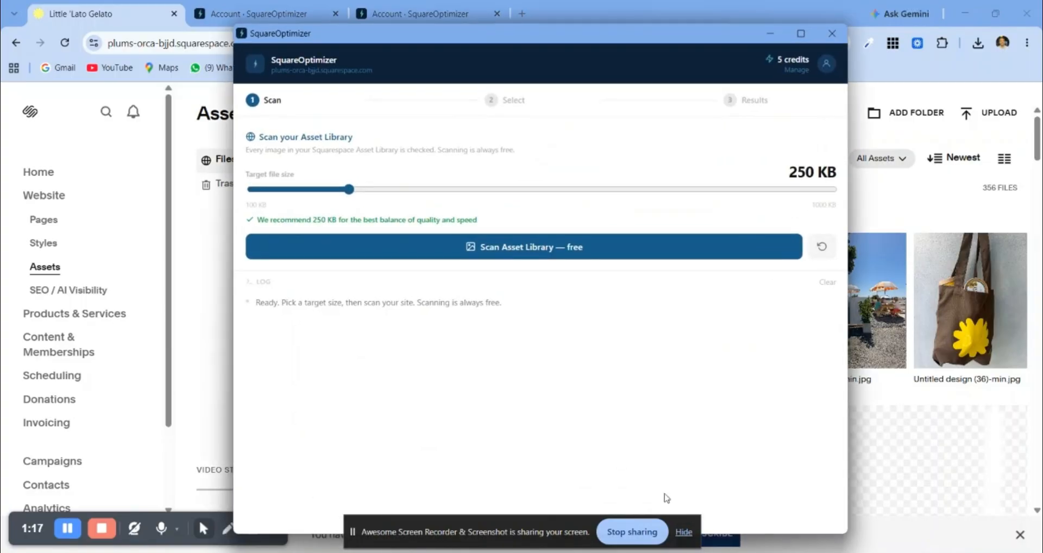
left_click(543, 258)
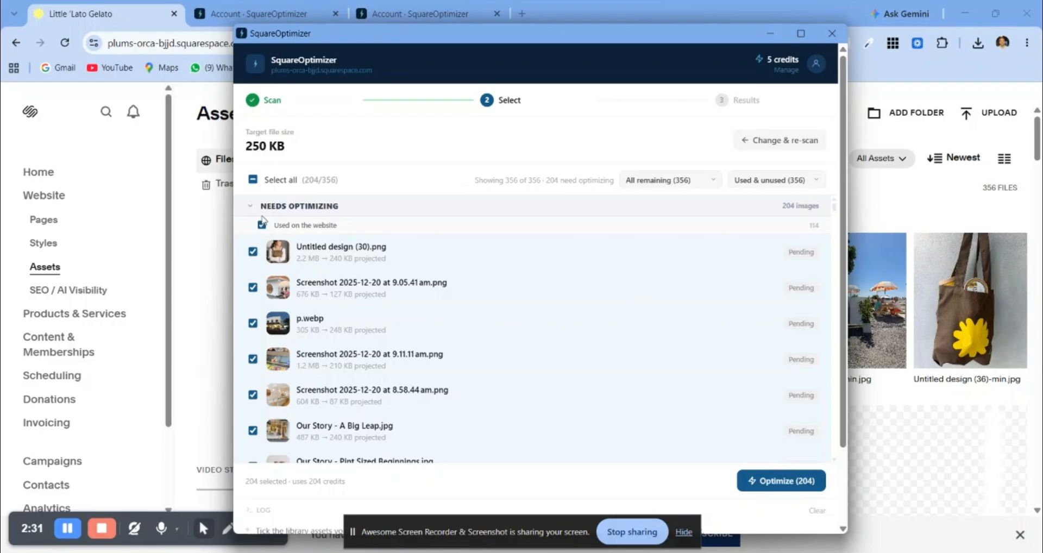
Step: Deselect all images, select the first five needing optimization, from Untitled design (30).png to Screenshot 2025-12-20 at 8.58.44 am.png, and optimize them
left_click(253, 180)
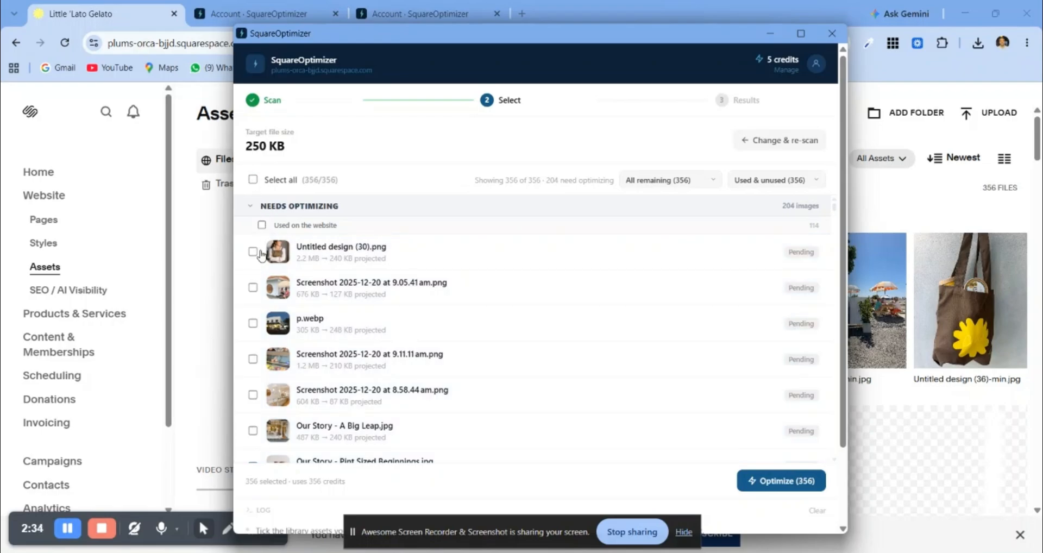
left_click(253, 252)
left_click(252, 288)
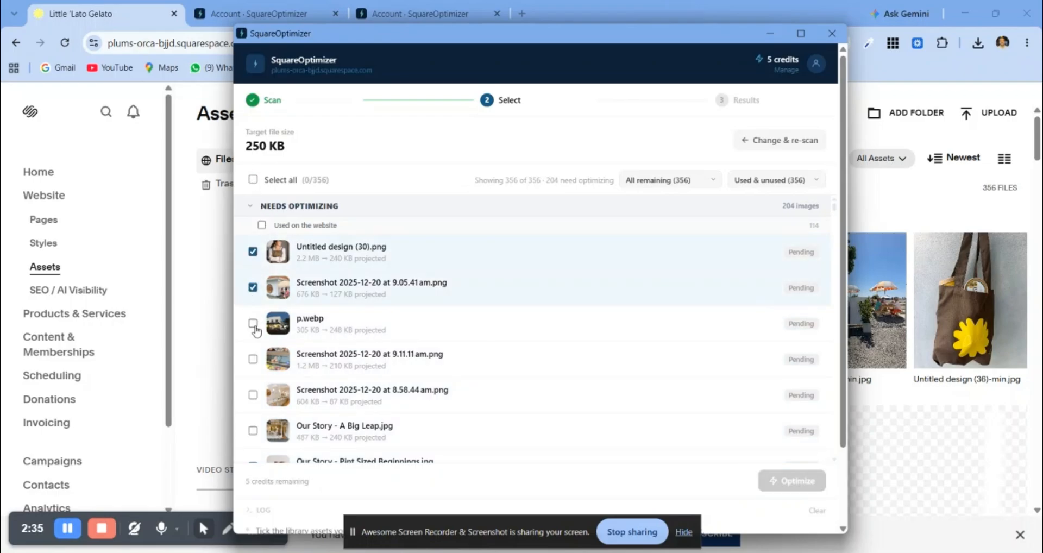
left_click(253, 323)
left_click(253, 359)
left_click(254, 394)
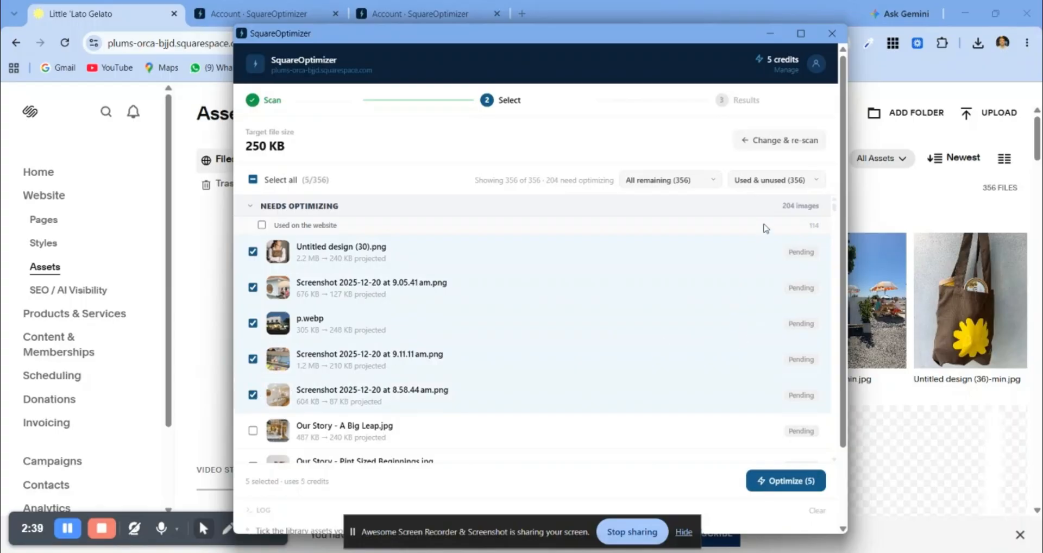
left_click(789, 483)
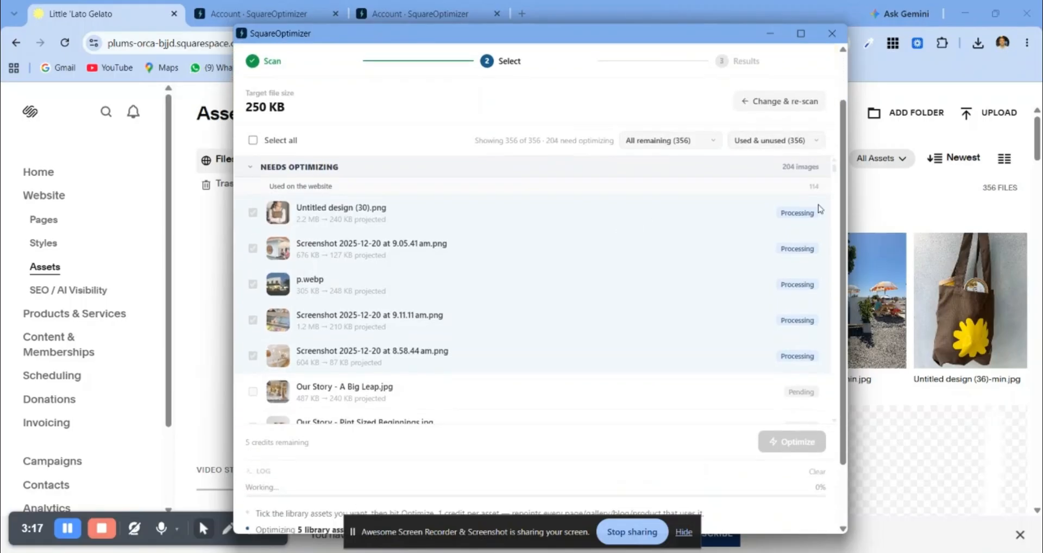
Step: Read the optimization log in SquareOptimizer and return to the Squarespace Asset Library
scroll(698, 429, "down", 3)
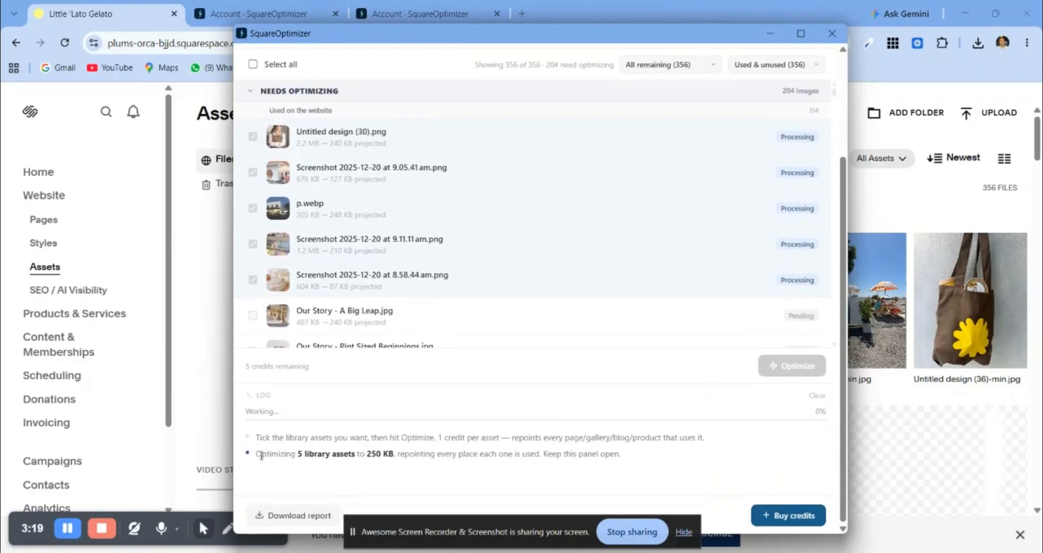
left_click_drag(257, 456, 517, 452)
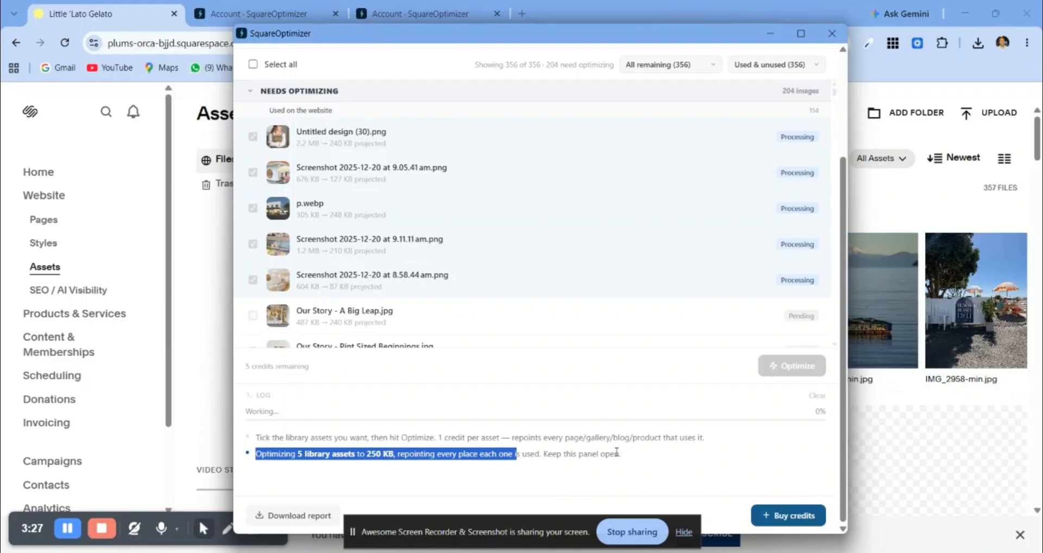
left_click(69, 530)
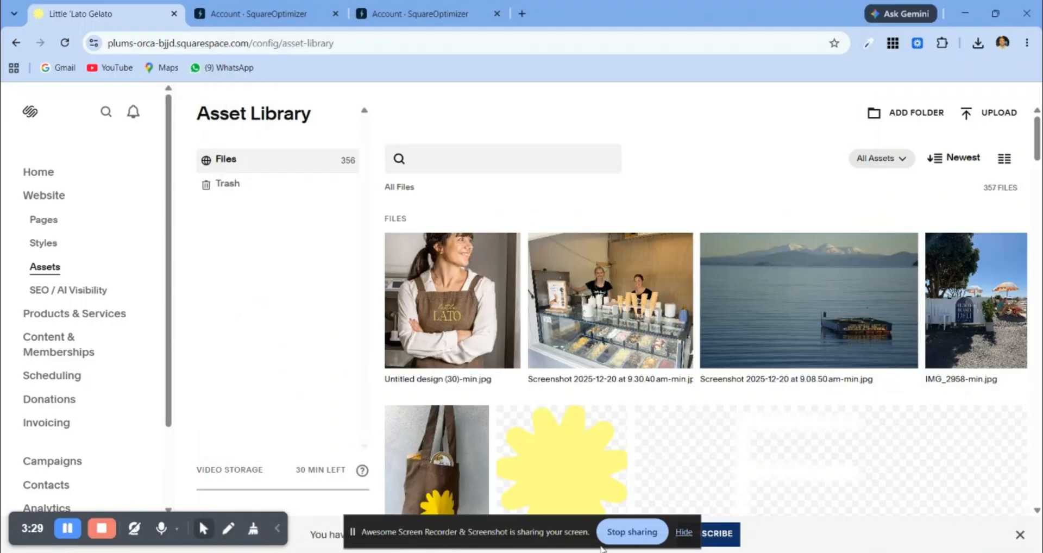
Step: Return to the SquareOptimizer window and download the optimization report
left_click(736, 552)
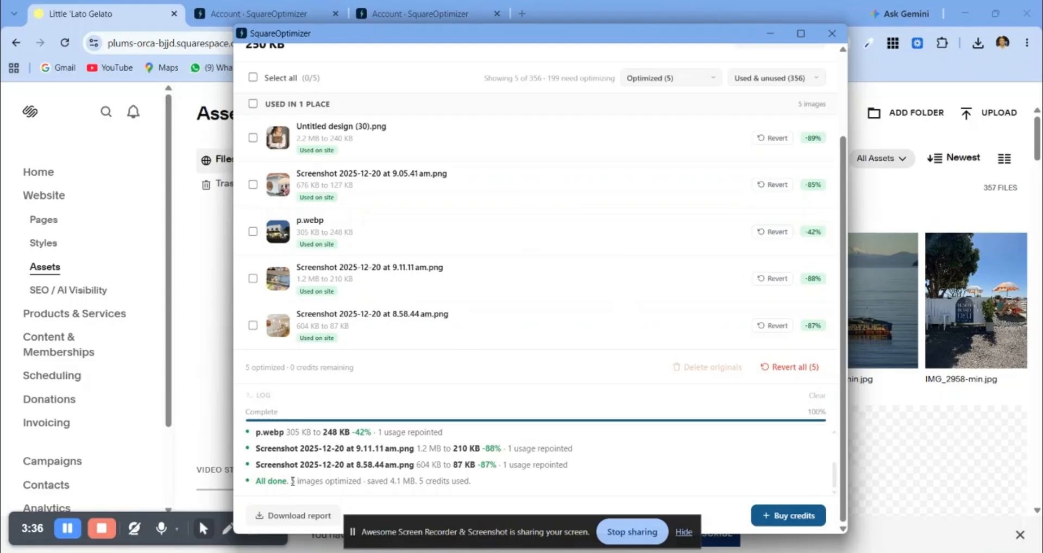
left_click_drag(293, 480, 473, 485)
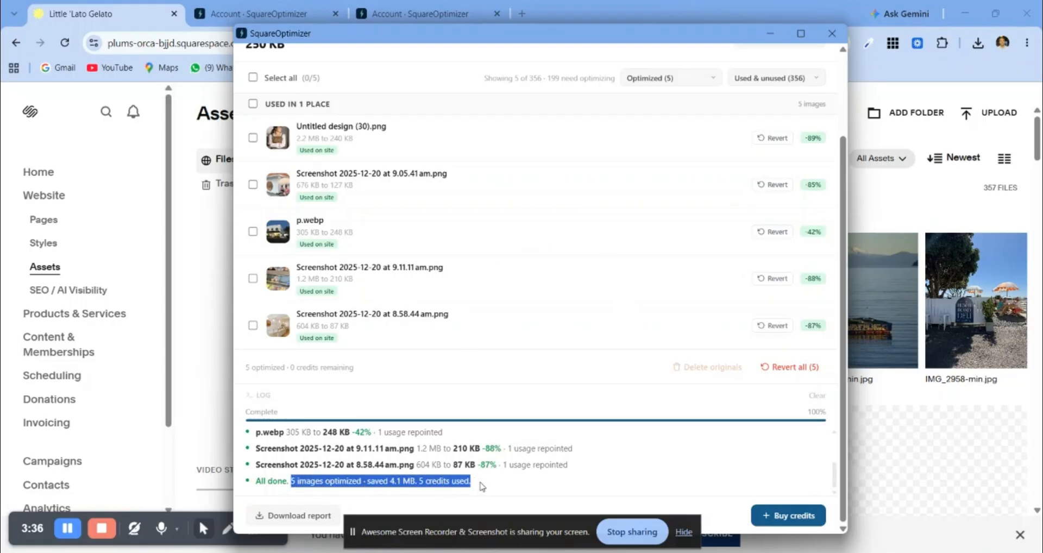
left_click(682, 532)
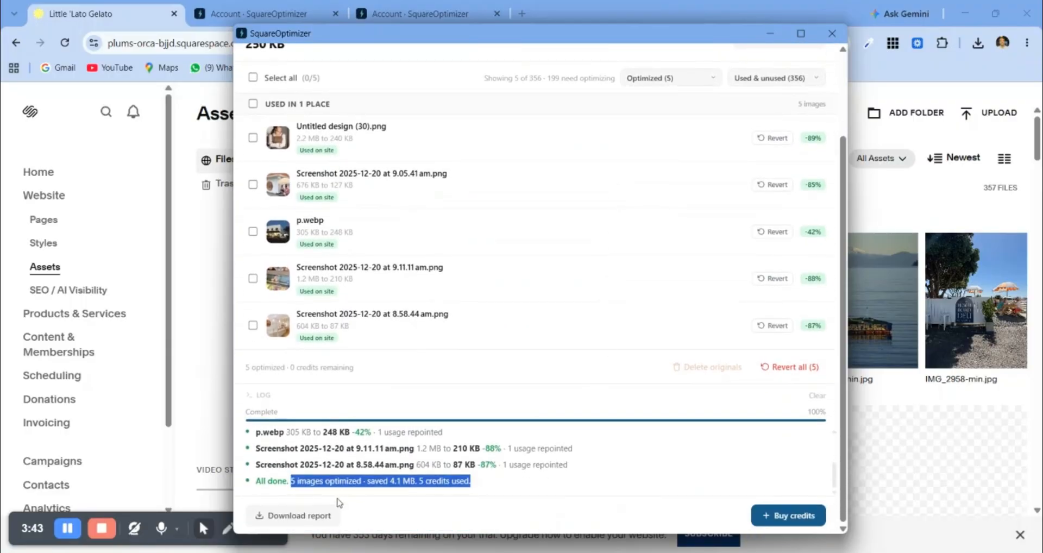
left_click(315, 515)
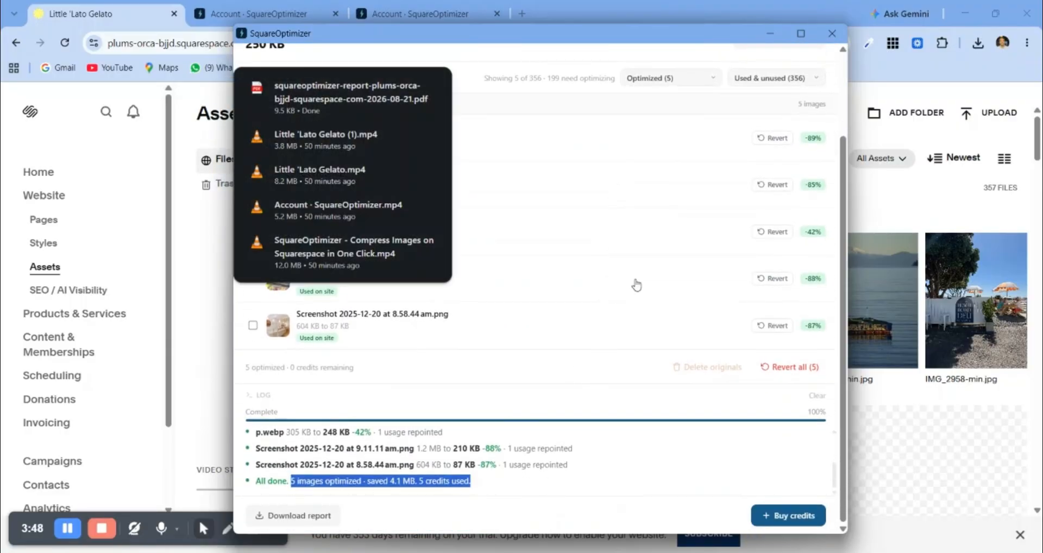
Step: Look over the optimized images in SquareOptimizer, switch back to Squarespace and reload the Asset Library
scroll(759, 251, "up", 1)
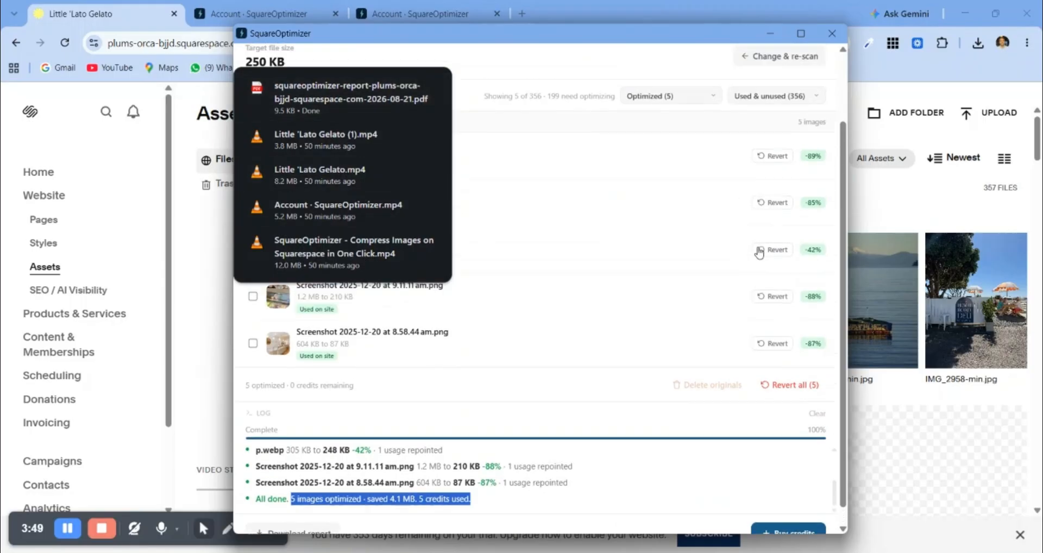
scroll(755, 247, "up", 3)
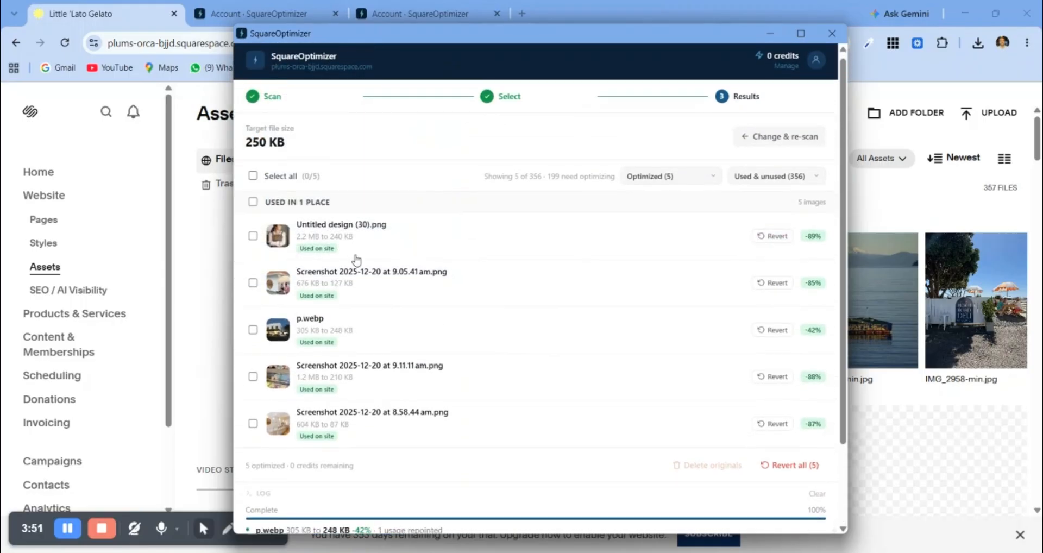
scroll(356, 259, "down", 3)
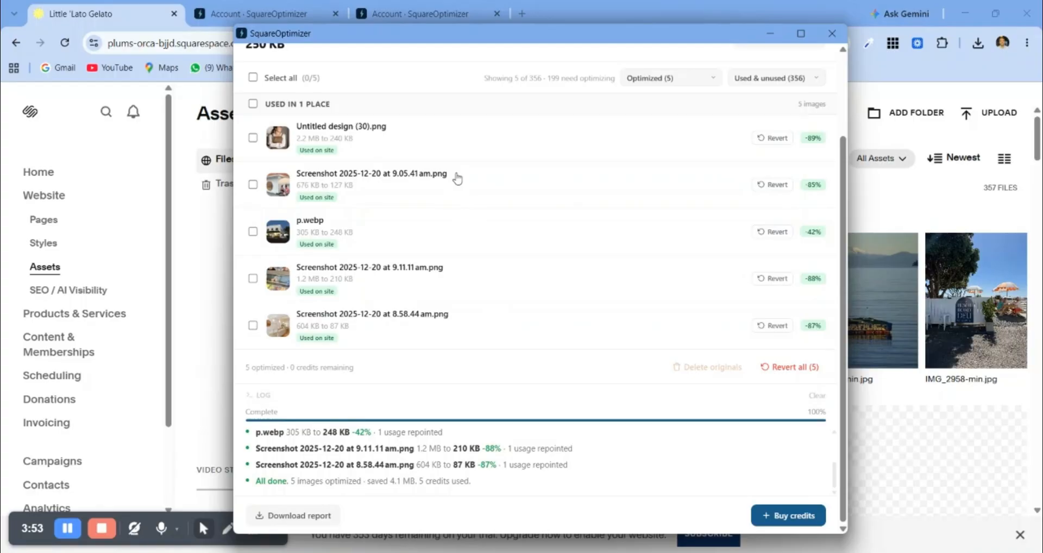
left_click(770, 33)
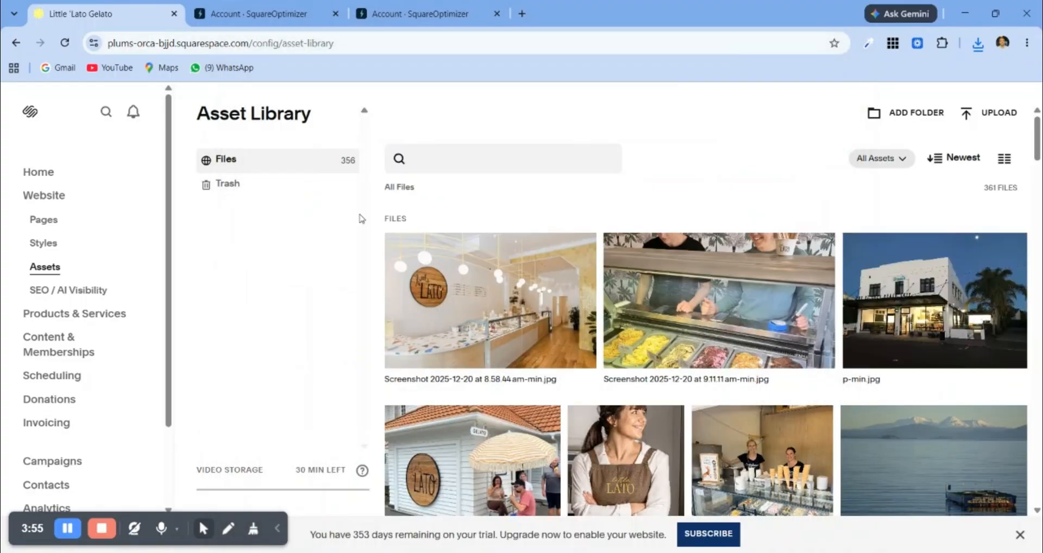
left_click(69, 43)
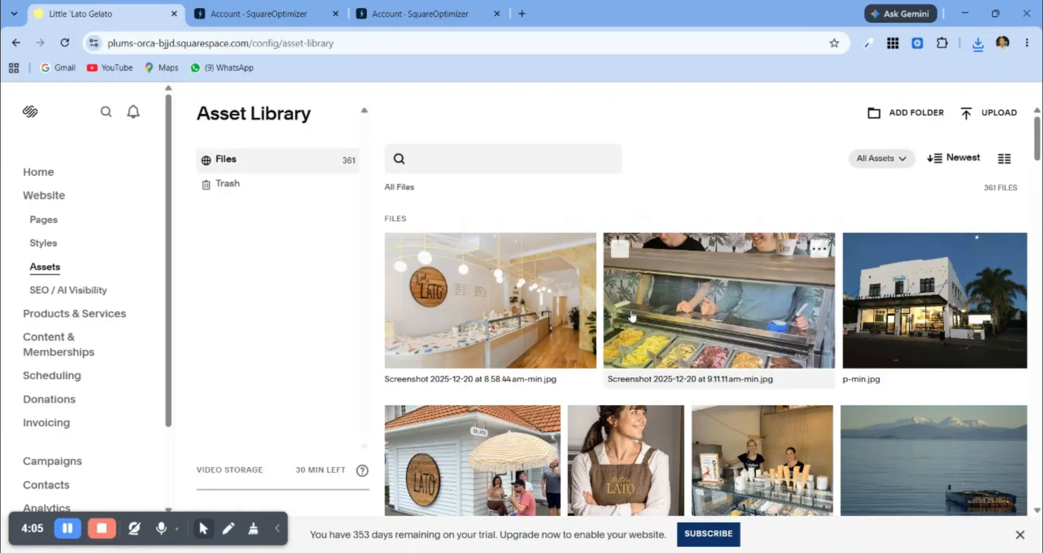
Step: View the file details of Screenshot 2025-12-20 at 8.58.44 am-min.jpg and go back to the Asset Library
scroll(530, 373, "down", 1)
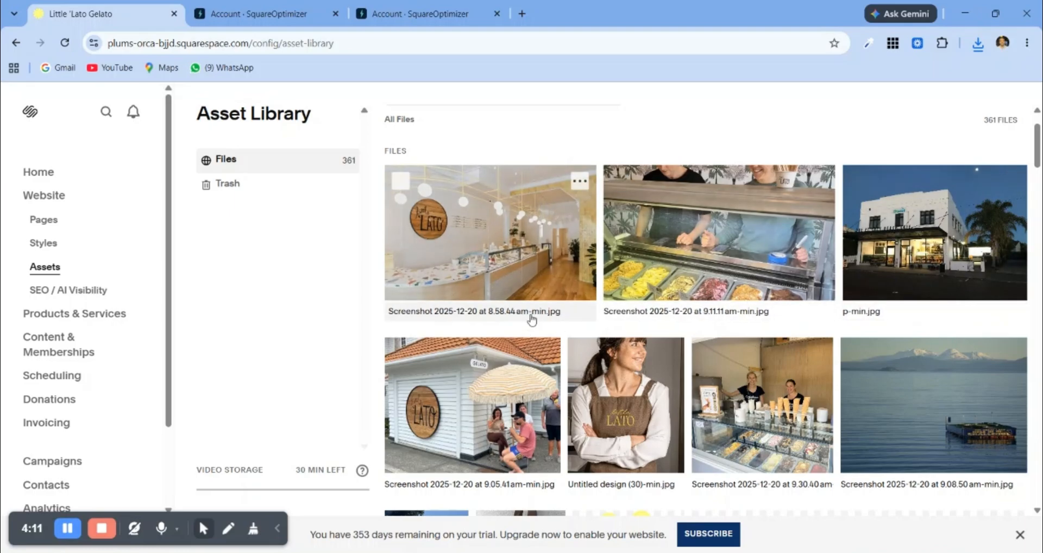
left_click(579, 182)
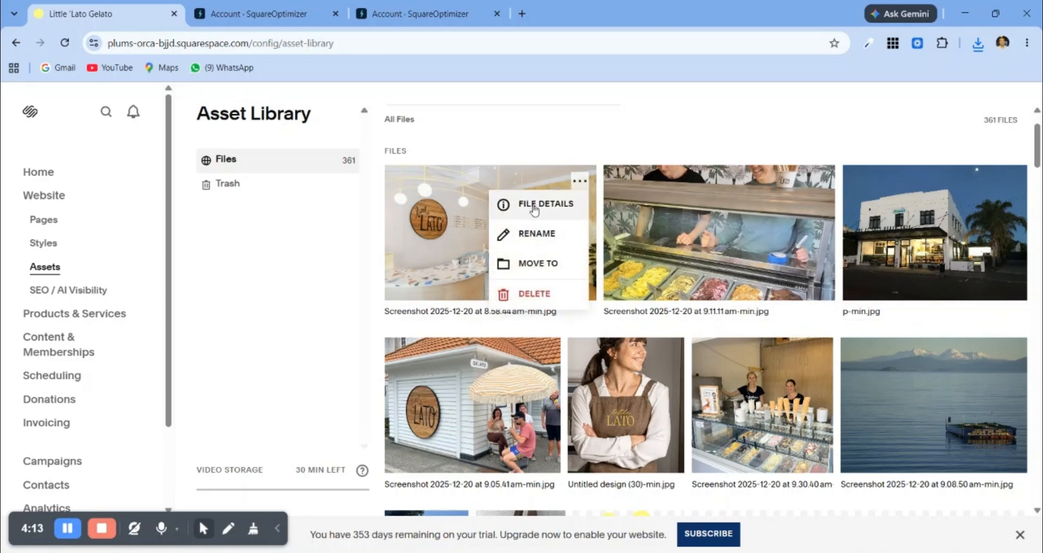
left_click(534, 207)
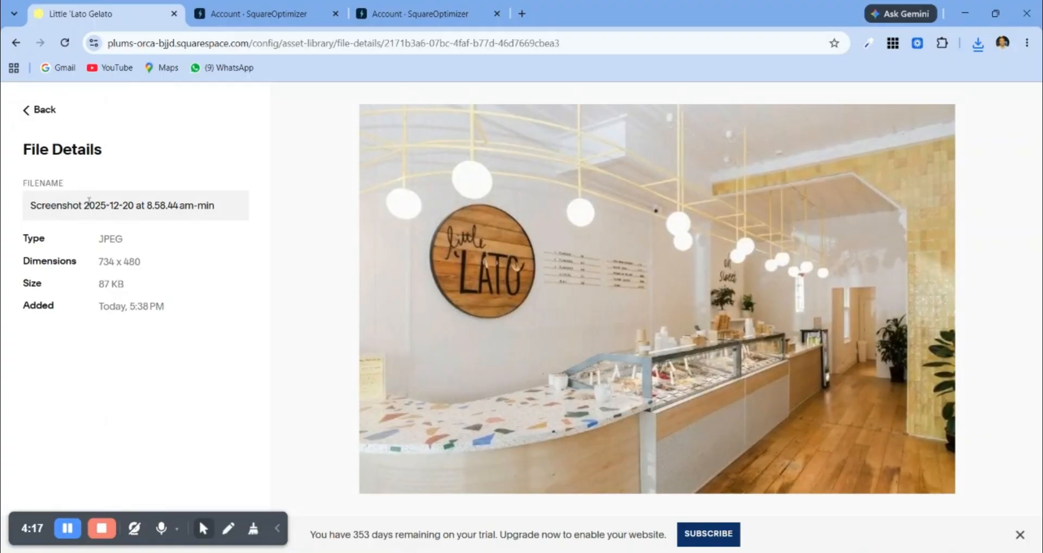
left_click(43, 111)
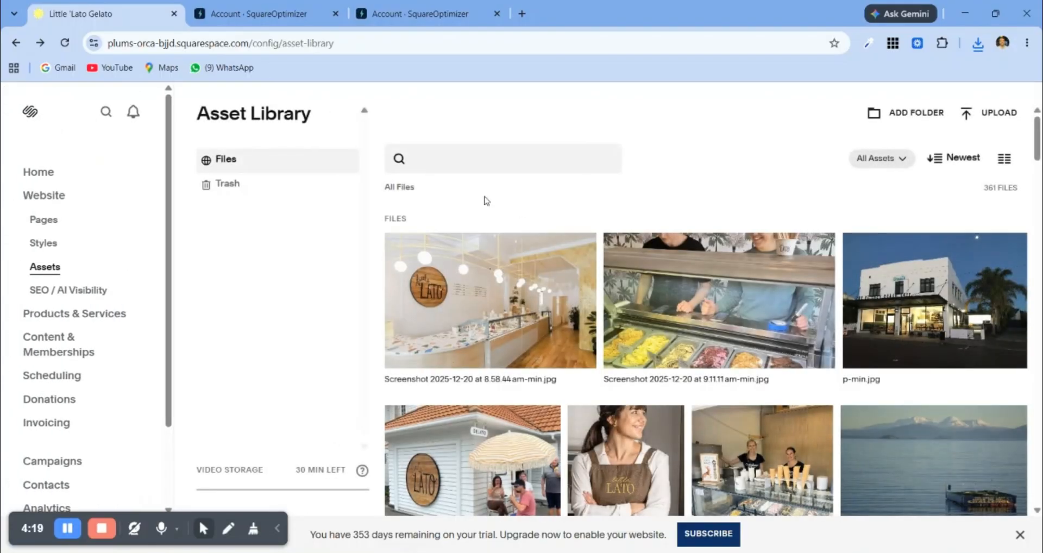
Step: Return to SquareOptimizer and revert Untitled design (30).png to its original
scroll(781, 311, "down", 1)
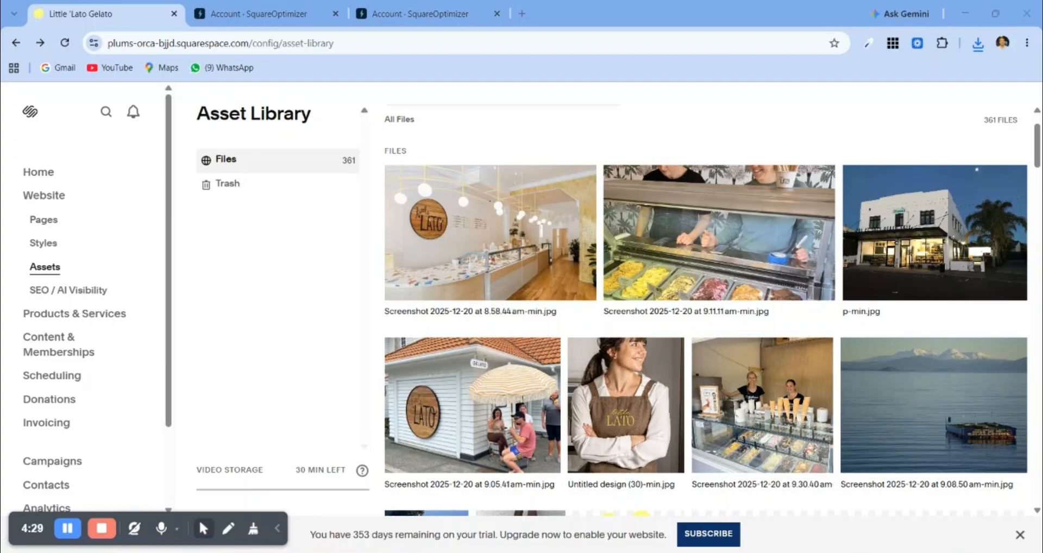
key("alt+Tab")
scroll(649, 282, "up", 2)
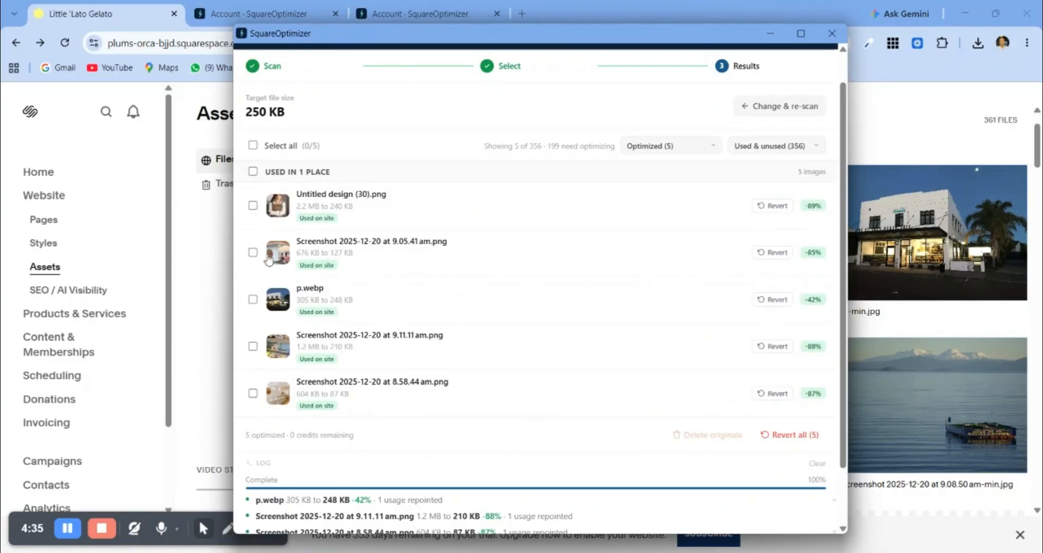
left_click(775, 206)
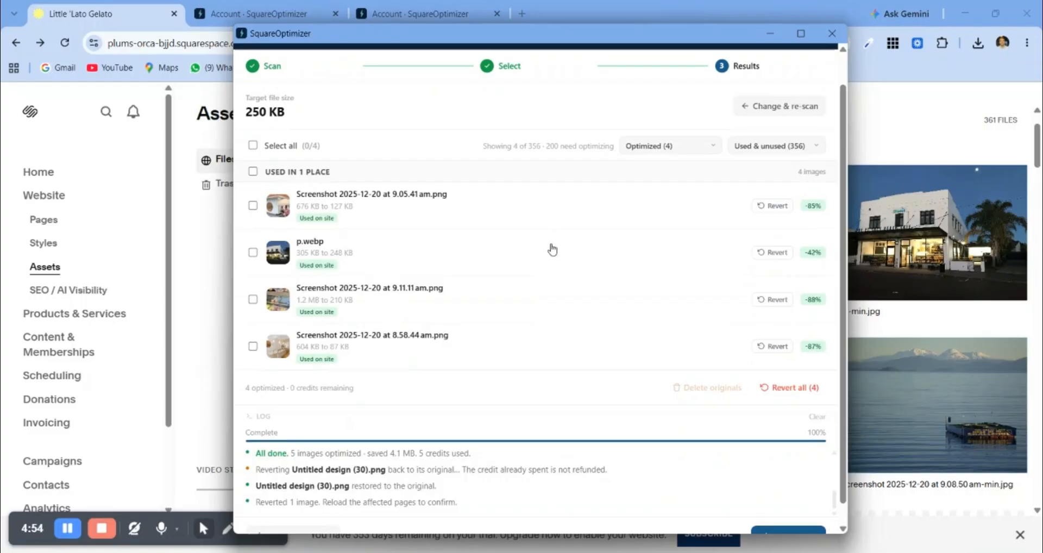
Step: Reload the Squarespace Asset Library and check which optimized files it lists
left_click(208, 267)
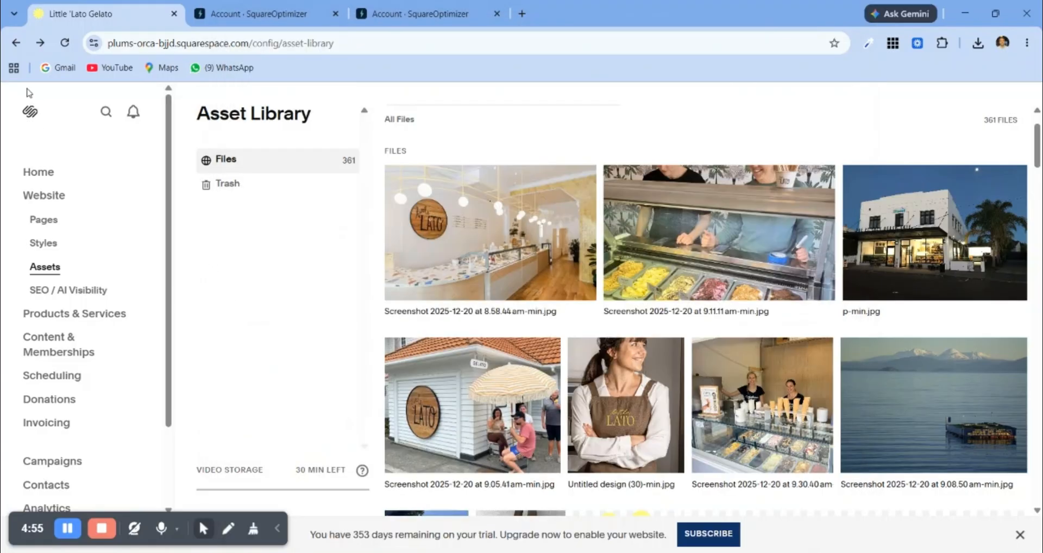
left_click(64, 42)
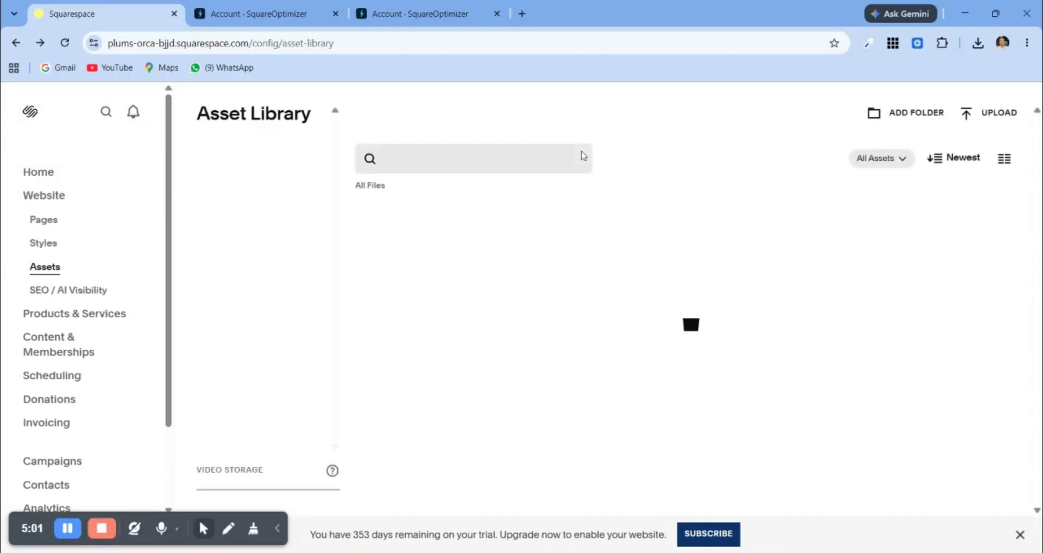
scroll(583, 158, "down", 3)
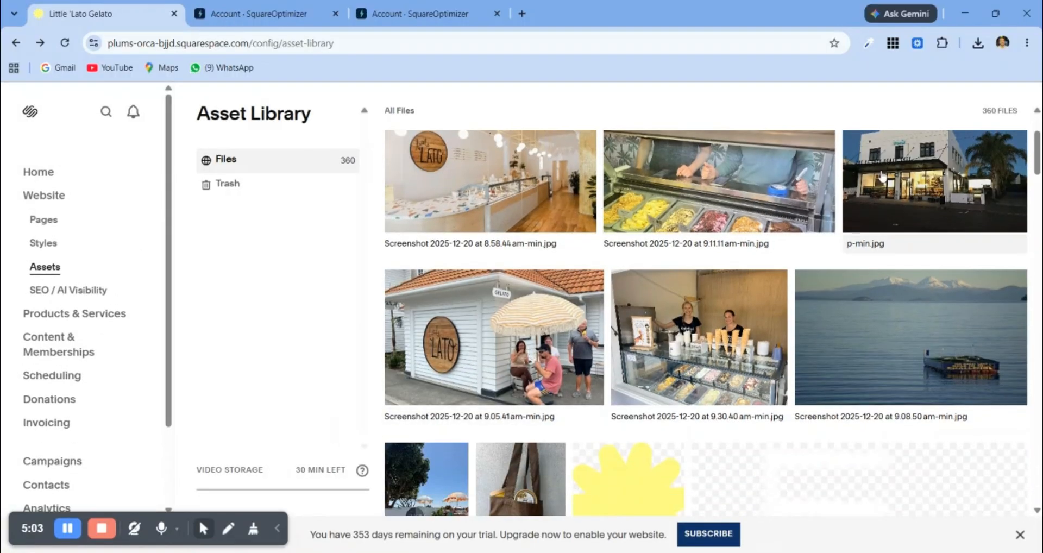
scroll(883, 177, "up", 2)
scroll(525, 314, "down", 1)
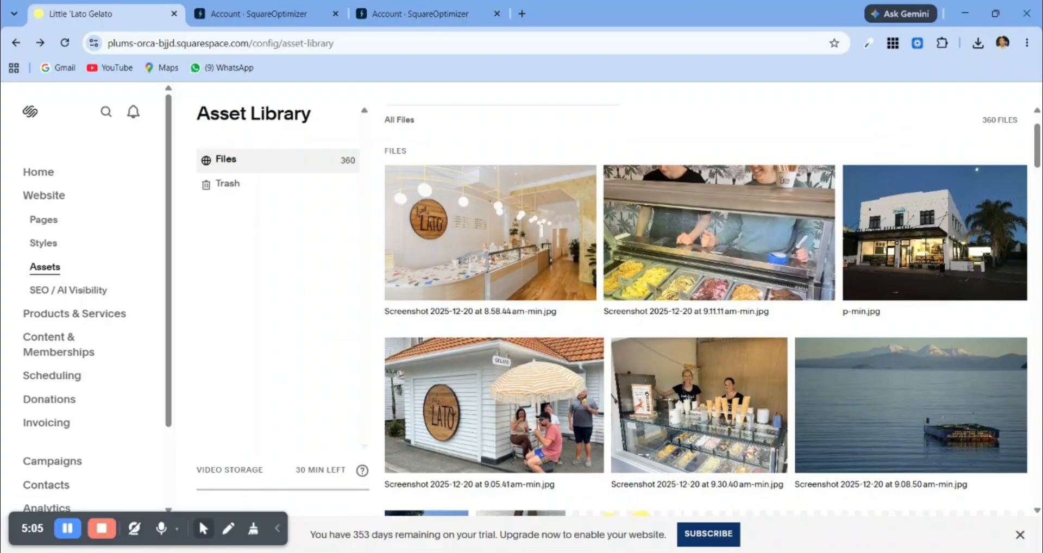
Step: In SquareOptimizer, select all four optimized images used in 1 place and permanently delete their originals
left_click(793, 500)
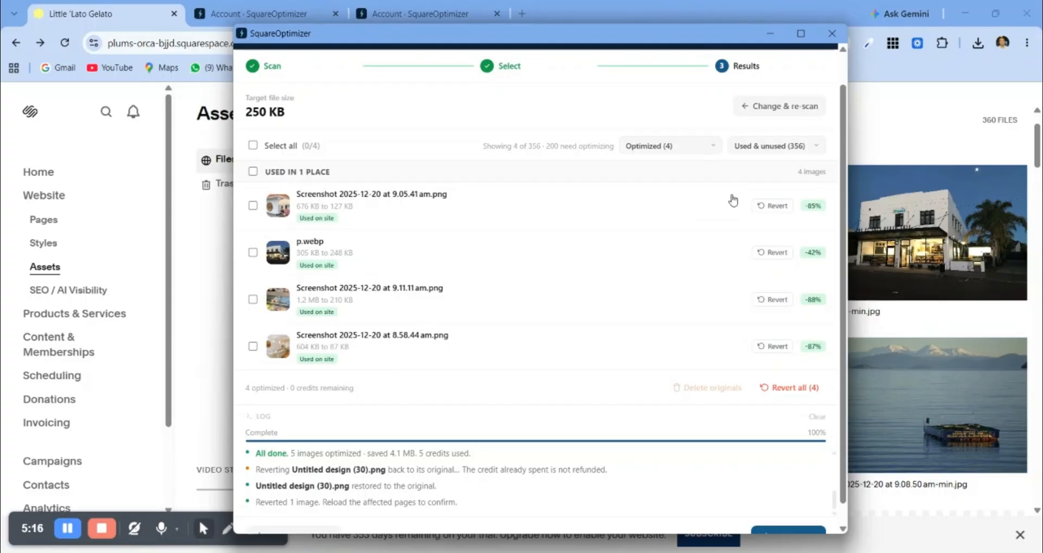
left_click(253, 172)
scroll(747, 492, "down", 1)
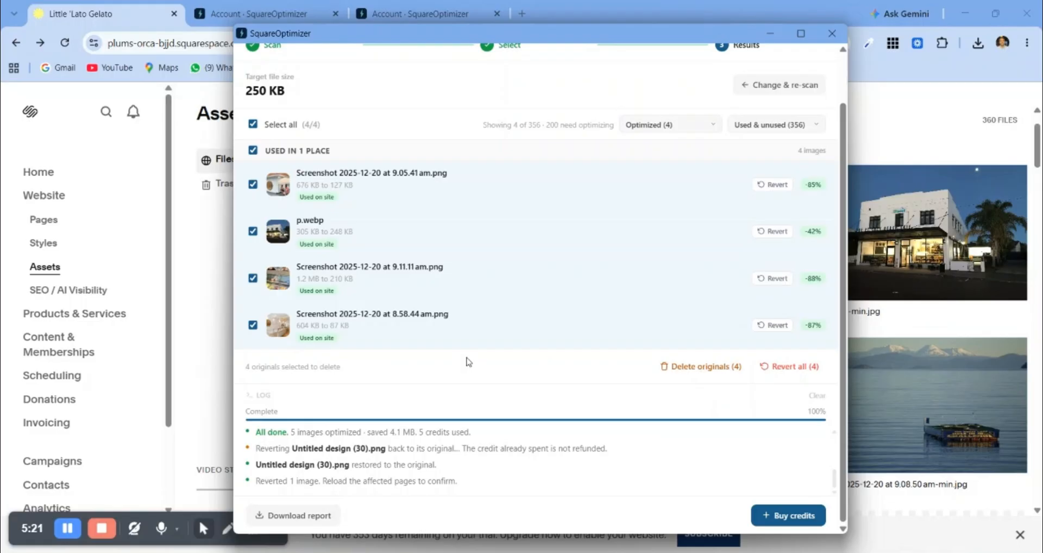
left_click(213, 255)
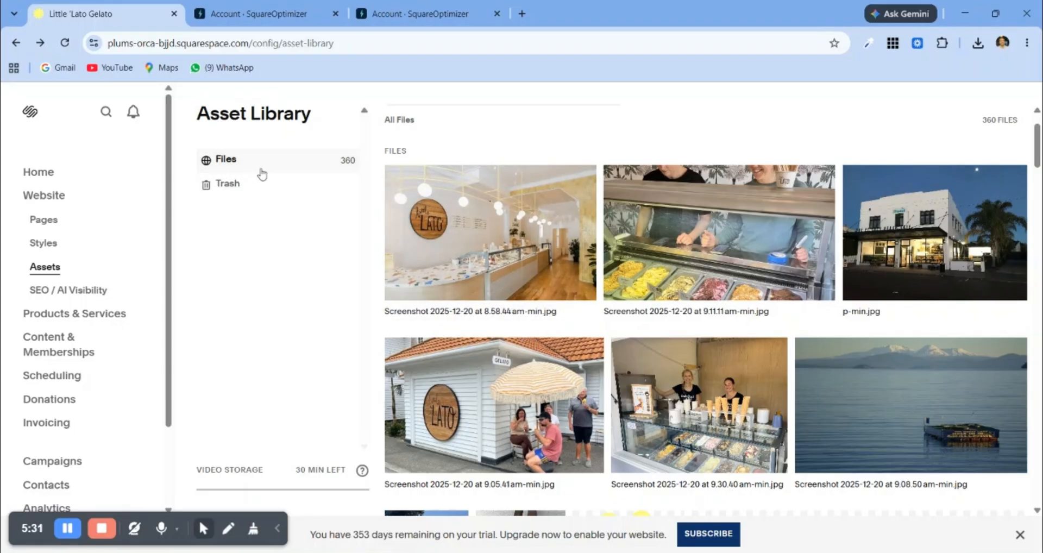
key("alt+Tab")
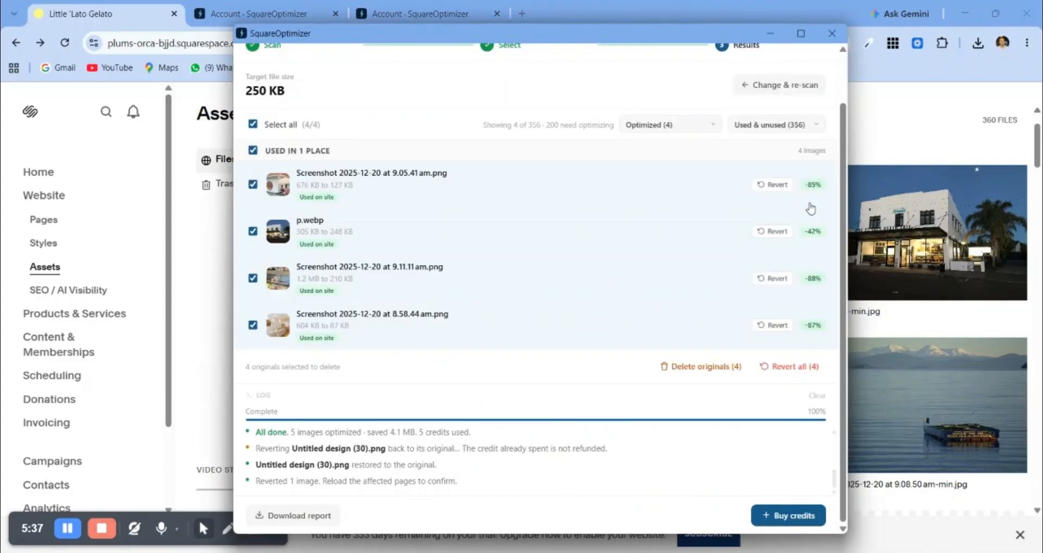
left_click(703, 377)
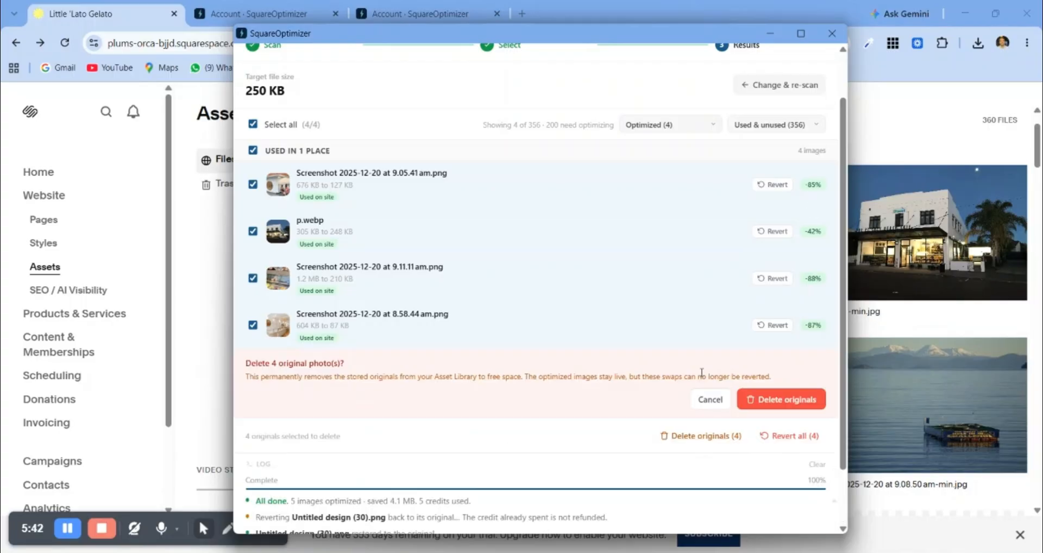
left_click(775, 401)
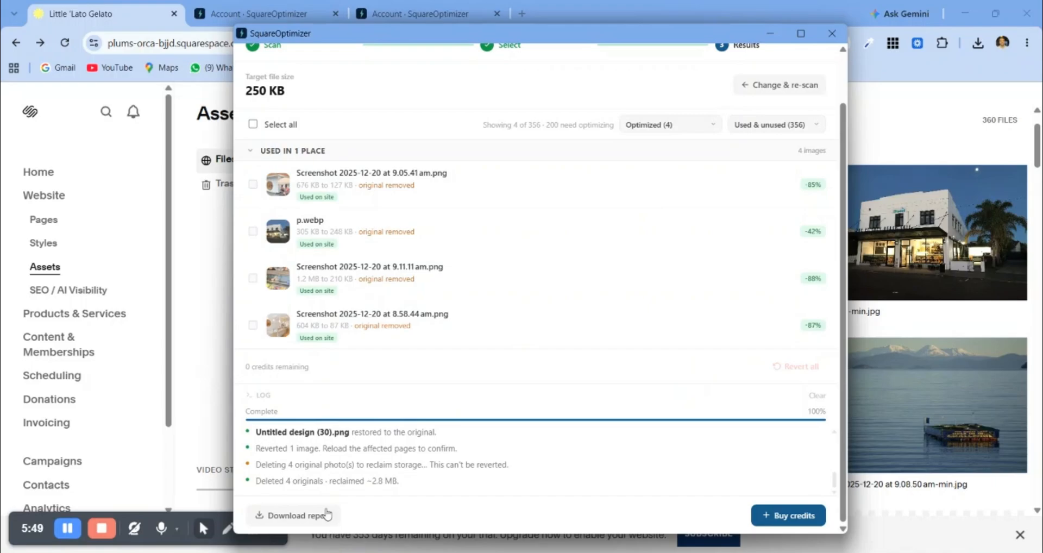
Step: Download a new SquareOptimizer report after the deletion and open the PDF in the browser
left_click_drag(255, 480, 405, 481)
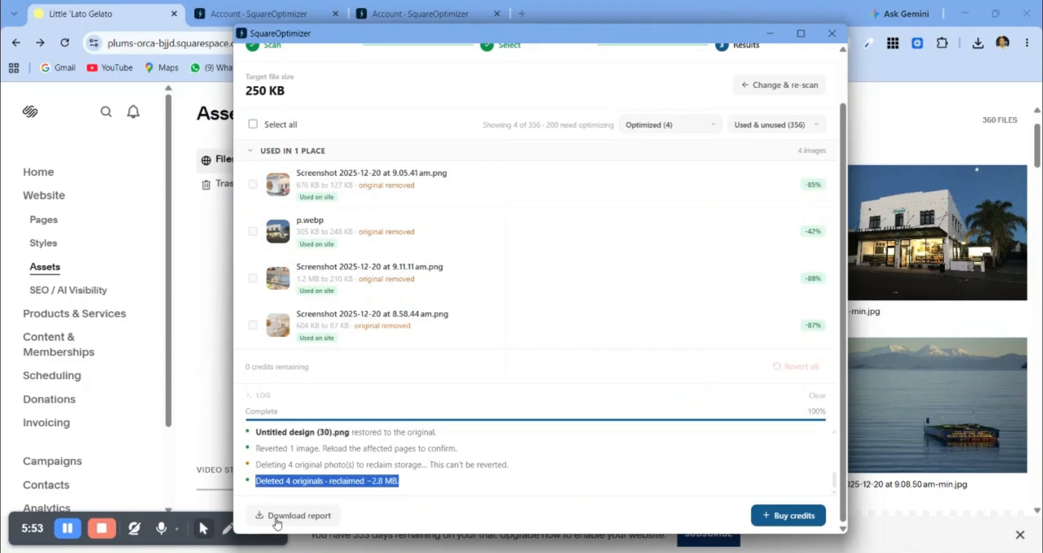
left_click(317, 518)
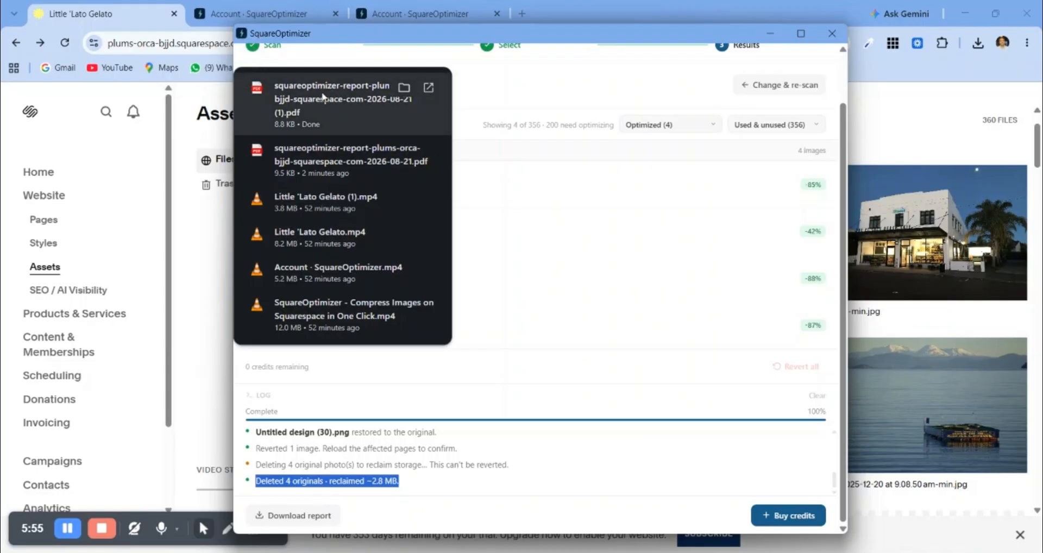
left_click(361, 93)
Step: Examine the PDF report's summary and optimized images table, and return to the Little 'Lato Gelato Asset Library
scroll(574, 230, "down", 4)
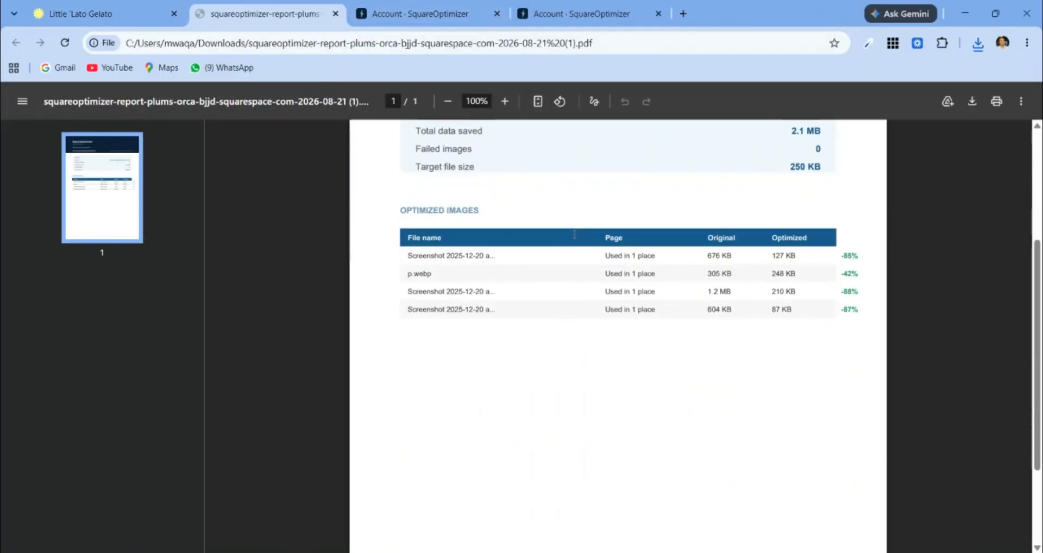
scroll(574, 234, "up", 3)
scroll(574, 234, "up", 1)
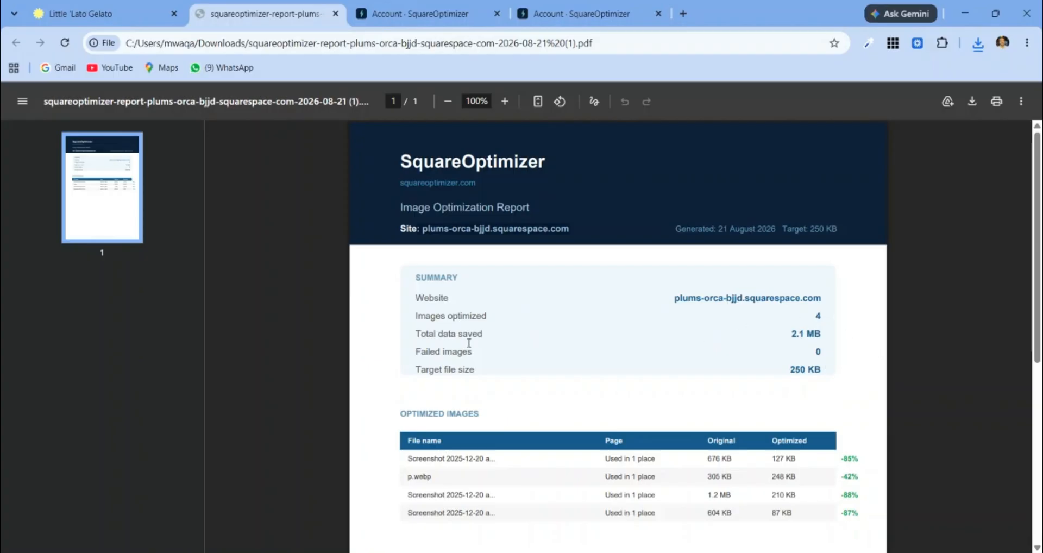
left_click_drag(431, 335, 814, 349)
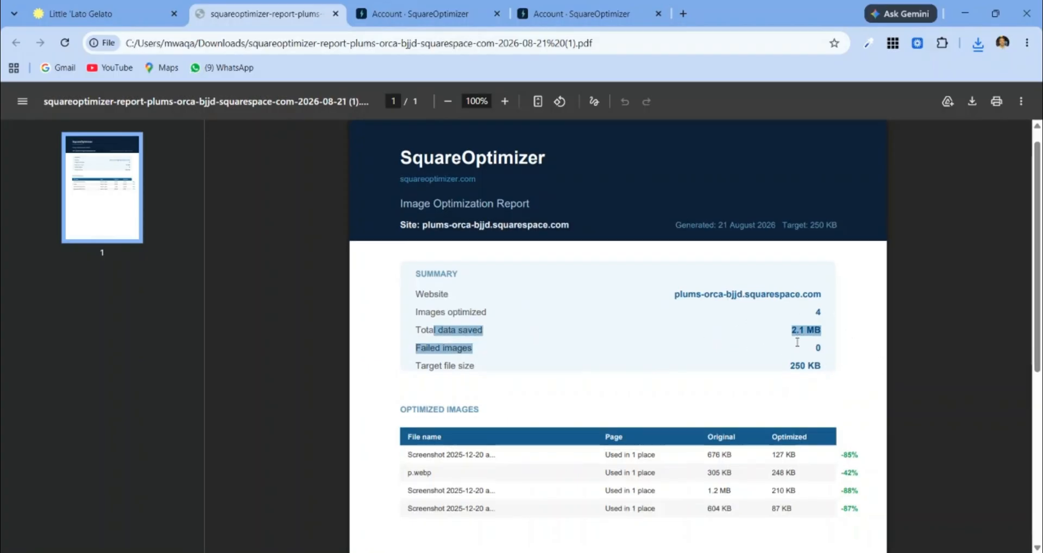
scroll(818, 247, "down", 2)
left_click(807, 238)
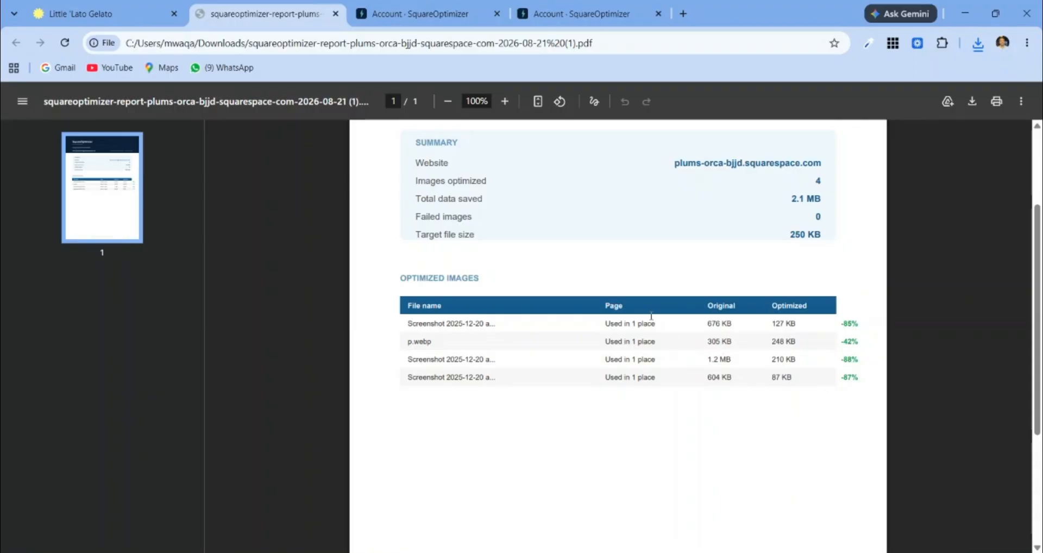
left_click(116, 16)
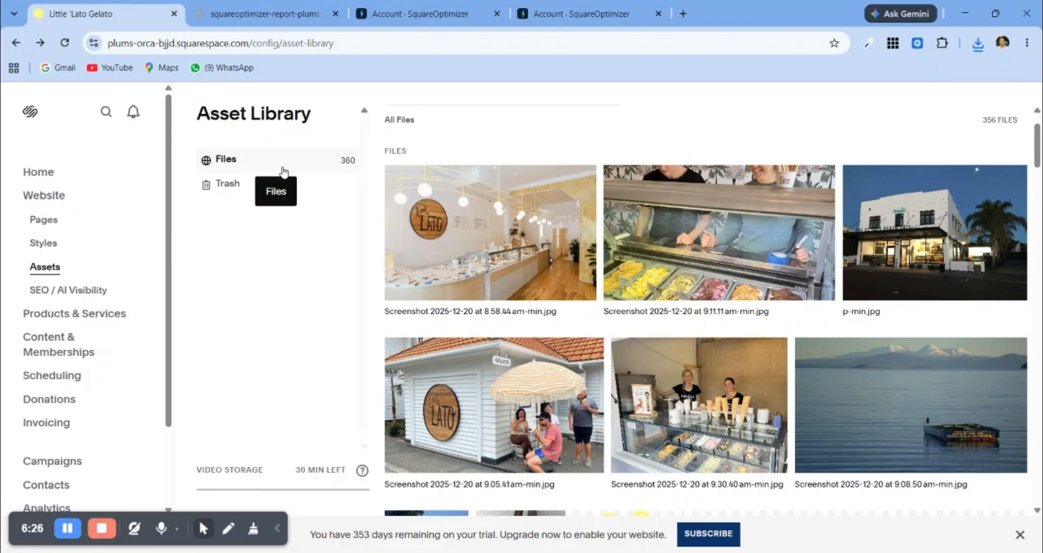
Step: Switch to the Maca site in Squarespace, launch SquareOptimizer there and check that its header shows maca-cosmetics.squarespace.com
mouse_move(809, 269)
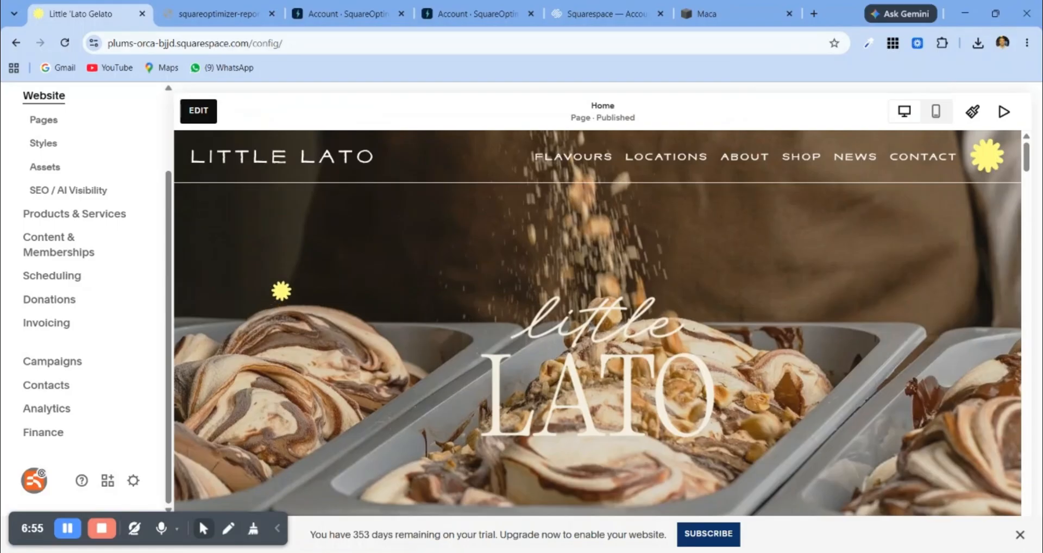
left_click(698, 10)
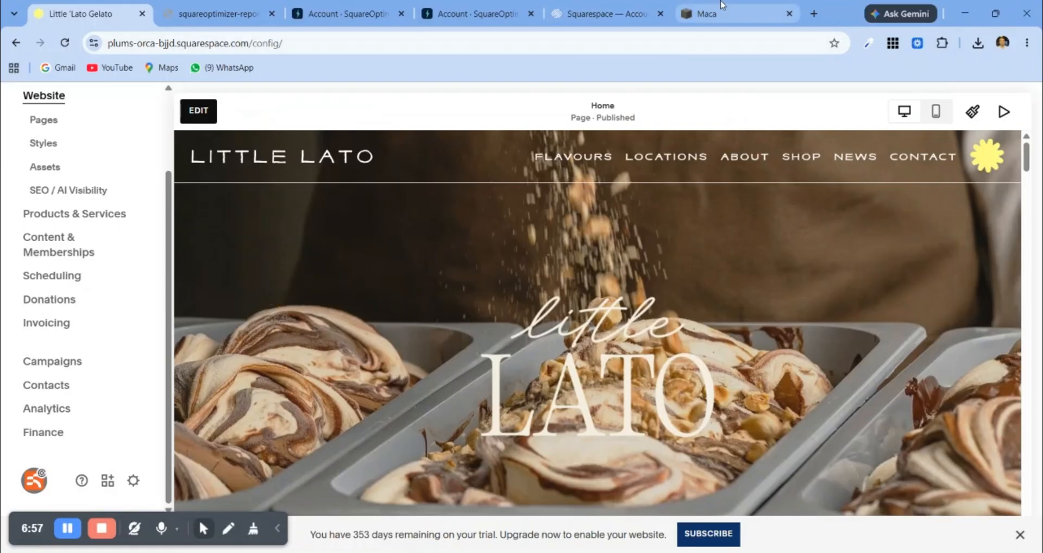
left_click(943, 43)
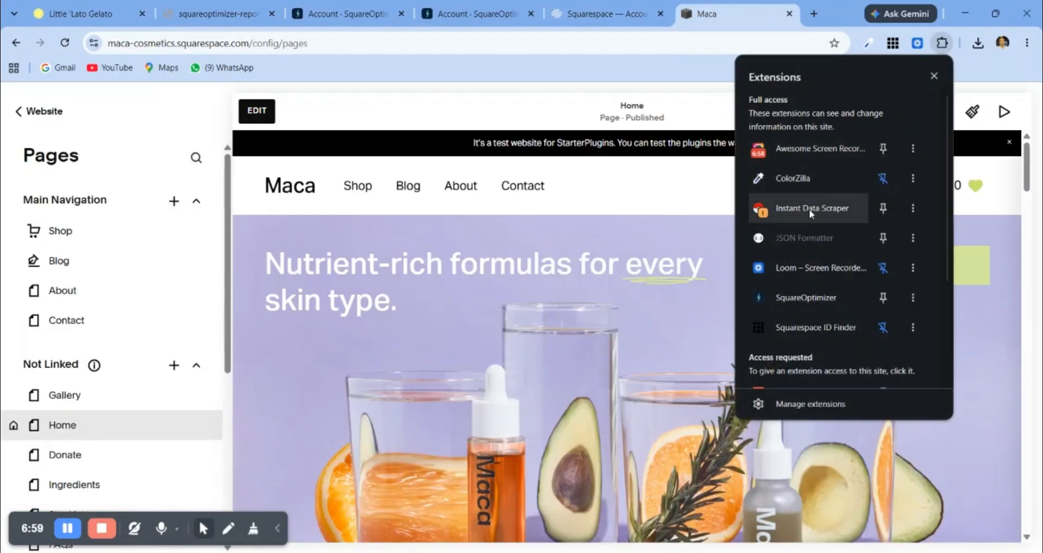
left_click(803, 298)
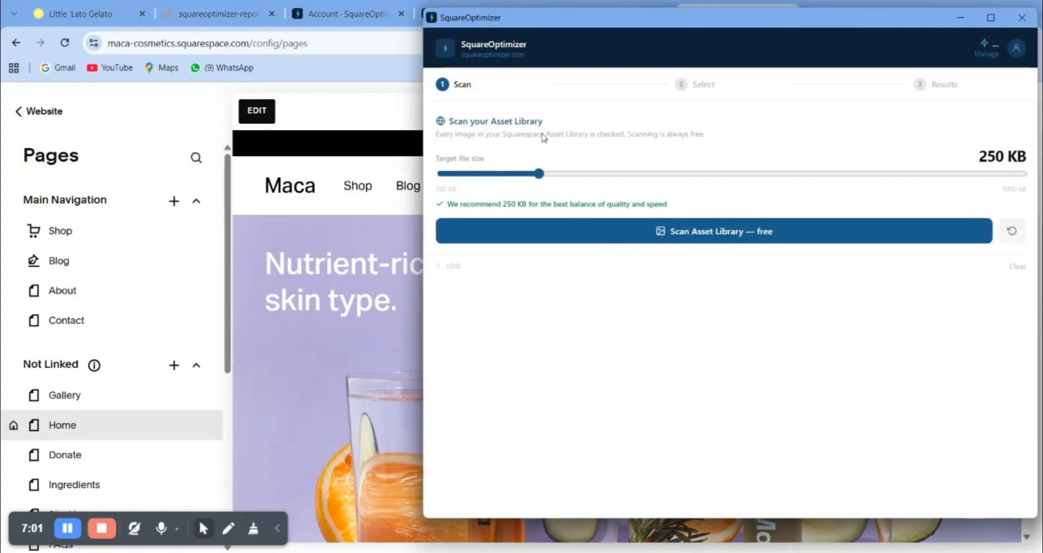
left_click_drag(546, 19, 421, 38)
left_click_drag(332, 73, 435, 78)
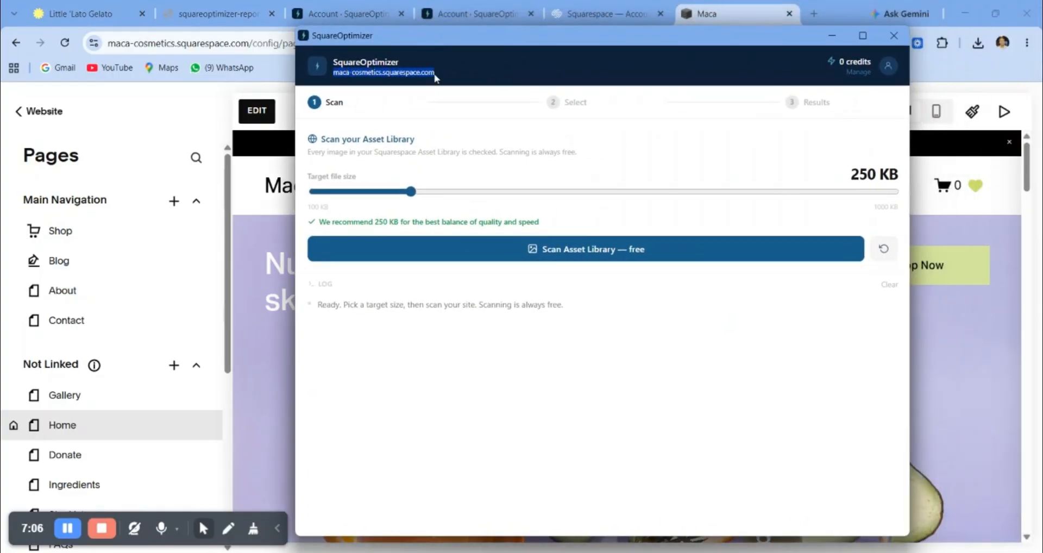